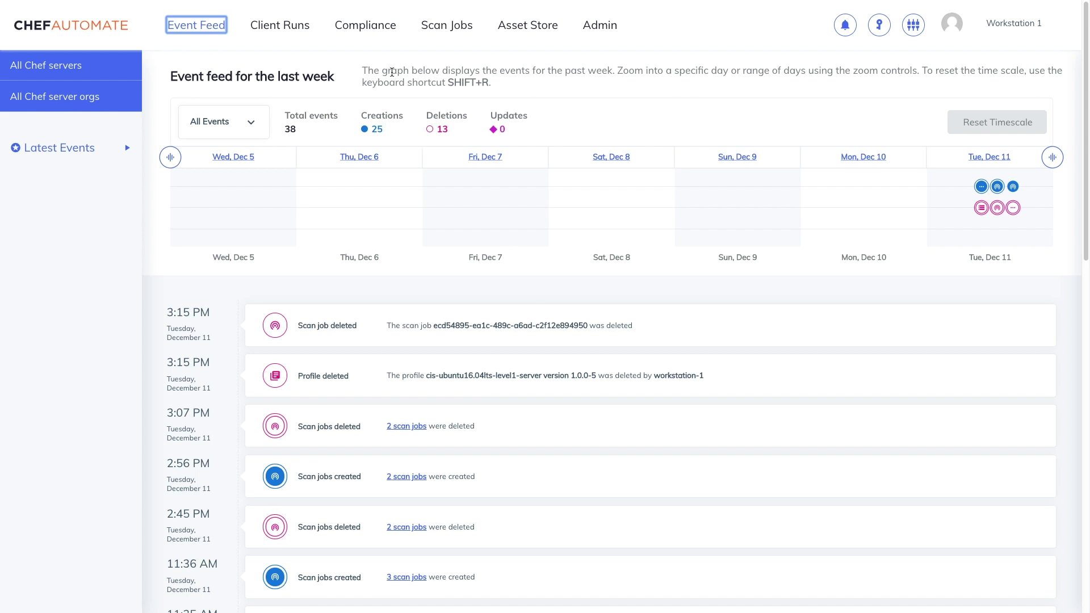
# Step: Find the available compliance profiles for 16.04 in the Asset Store and install CIS Ubuntu Linux 16.04 LTS Benchmark Level 1 - Server
pyautogui.click(531, 35)
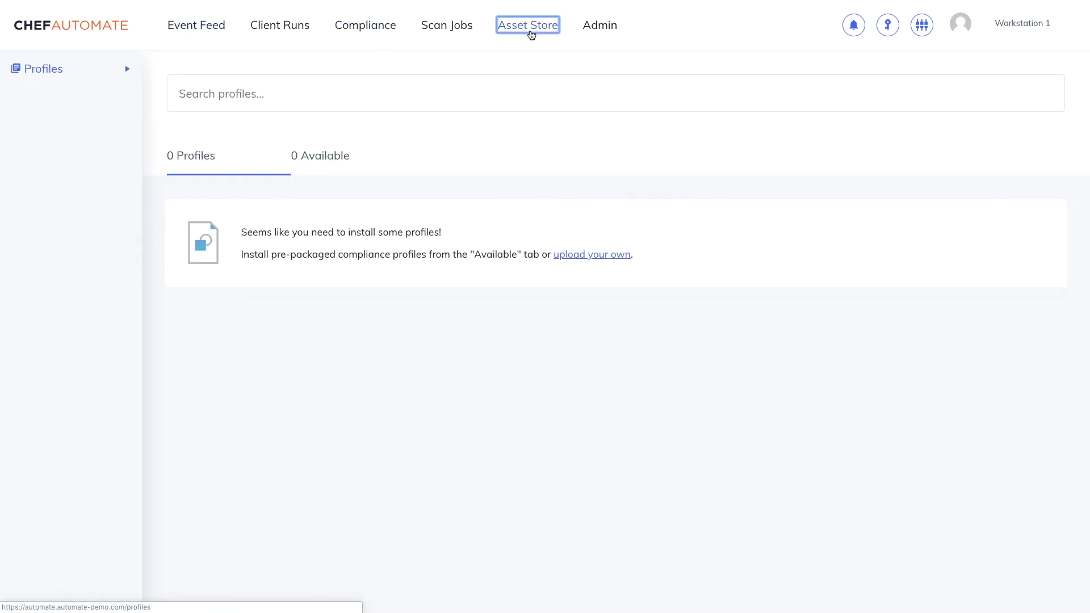
pyautogui.click(344, 161)
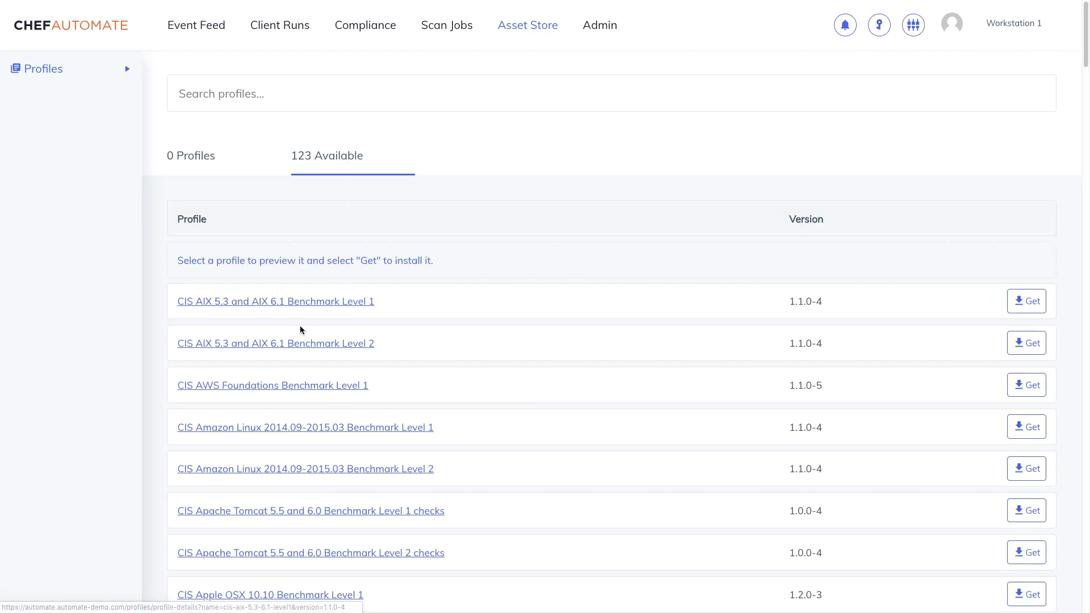
pyautogui.click(285, 99)
pyautogui.write('1')
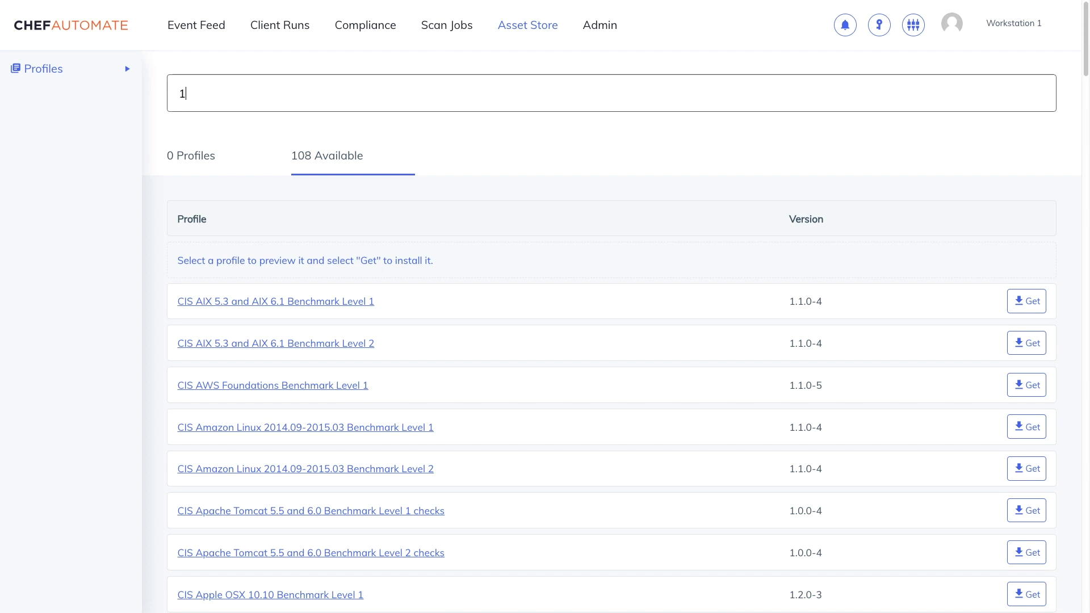
pyautogui.write('6.04')
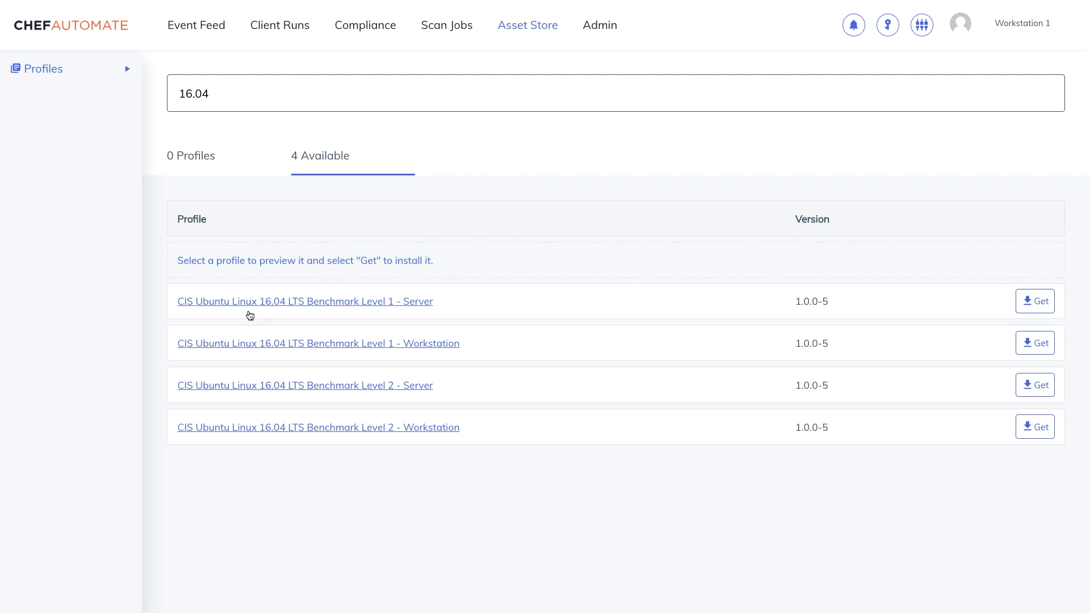
pyautogui.click(1031, 309)
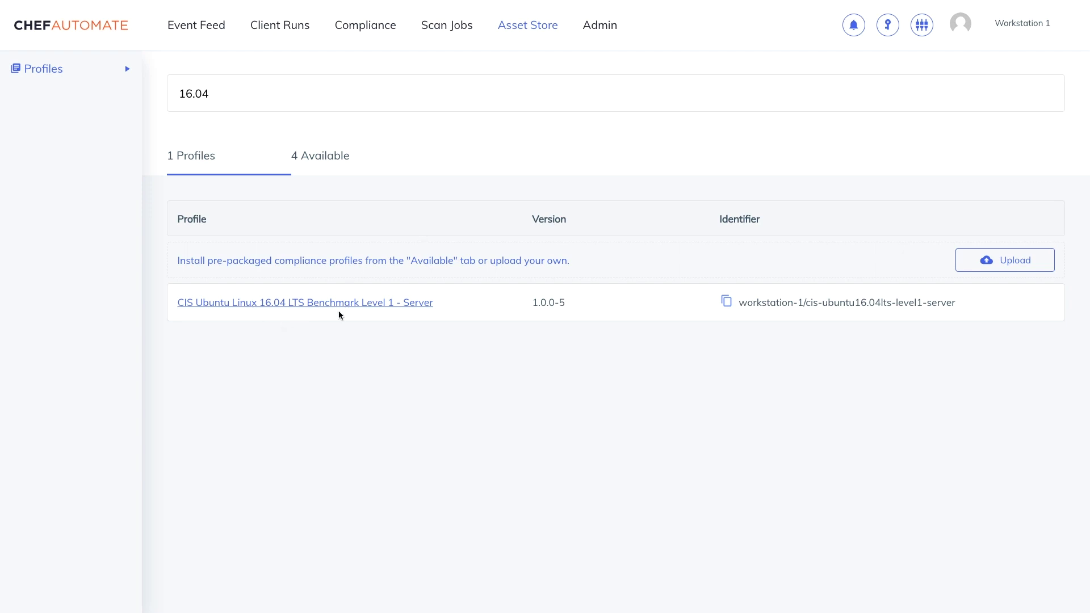
# Step: Examine the SSH, WinRM and Sudo forms for a new credential, including the SSH fields, and leave without saving
pyautogui.click(895, 31)
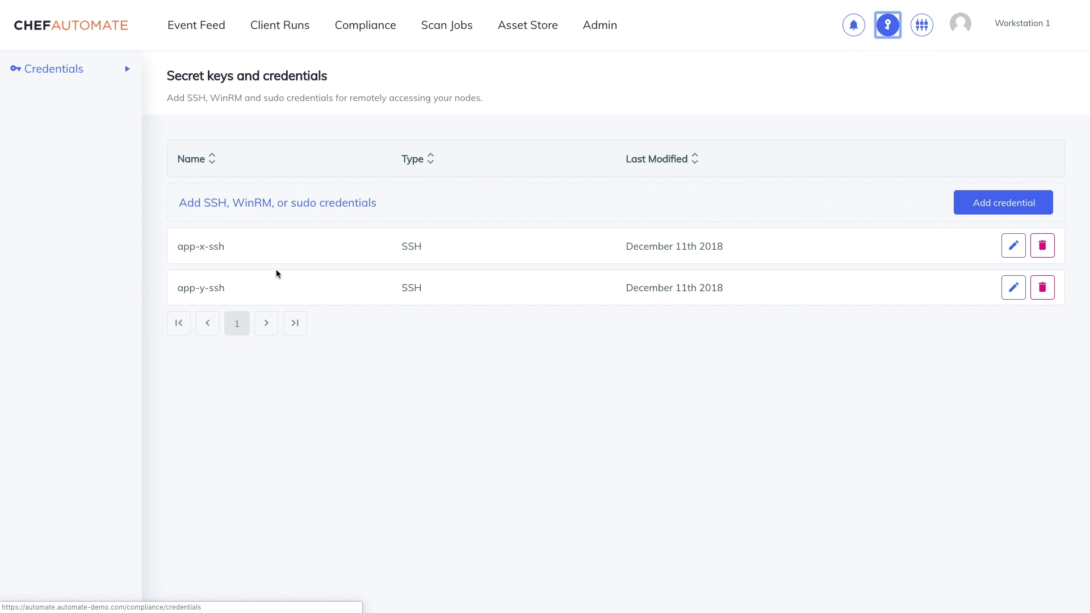
pyautogui.click(997, 211)
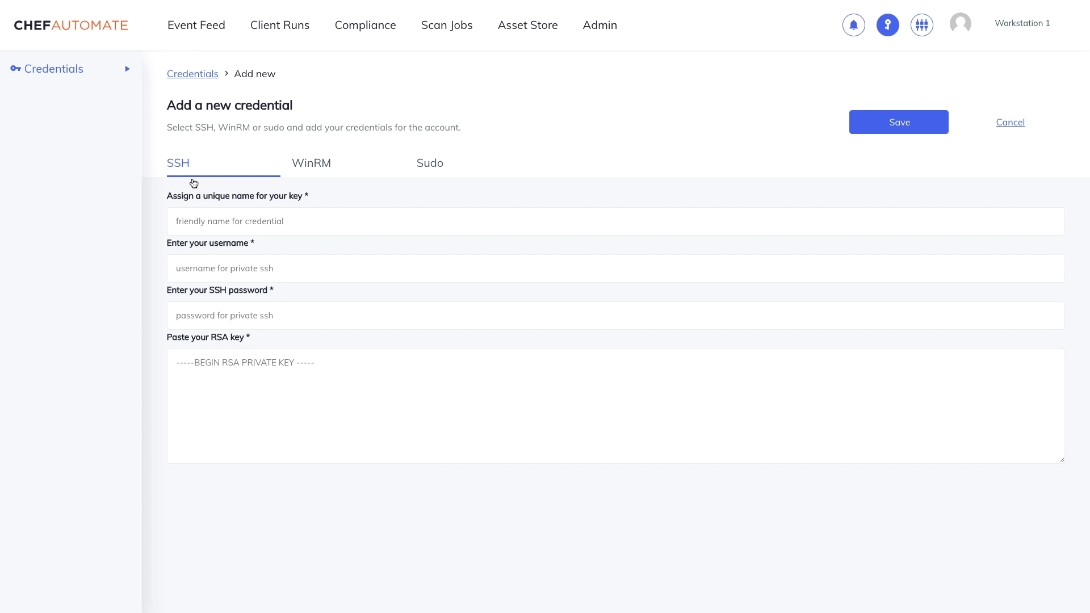
pyautogui.click(303, 166)
pyautogui.click(429, 172)
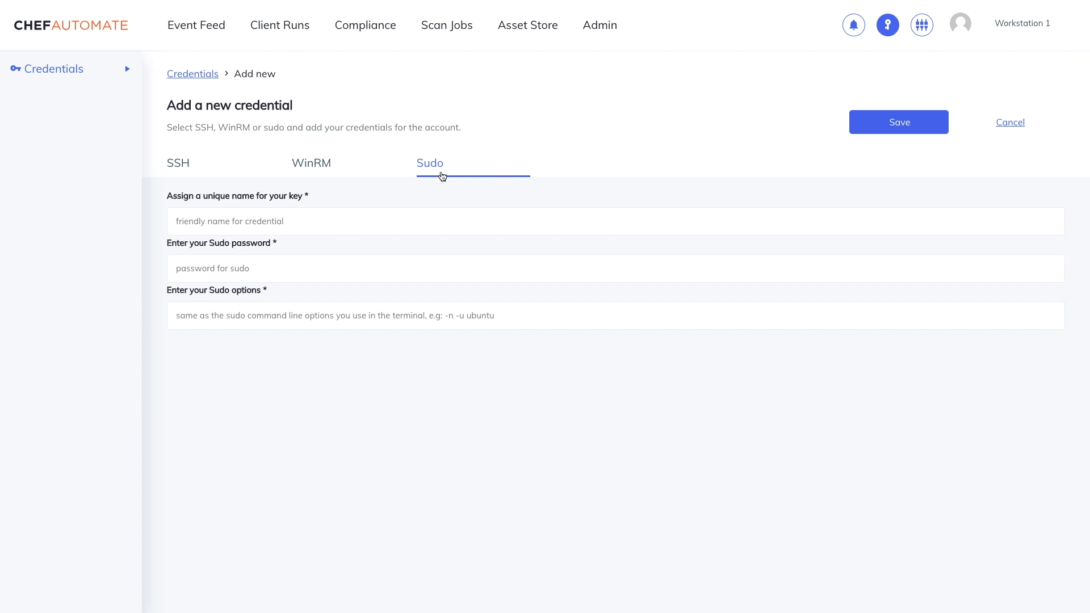
pyautogui.click(183, 167)
pyautogui.click(220, 216)
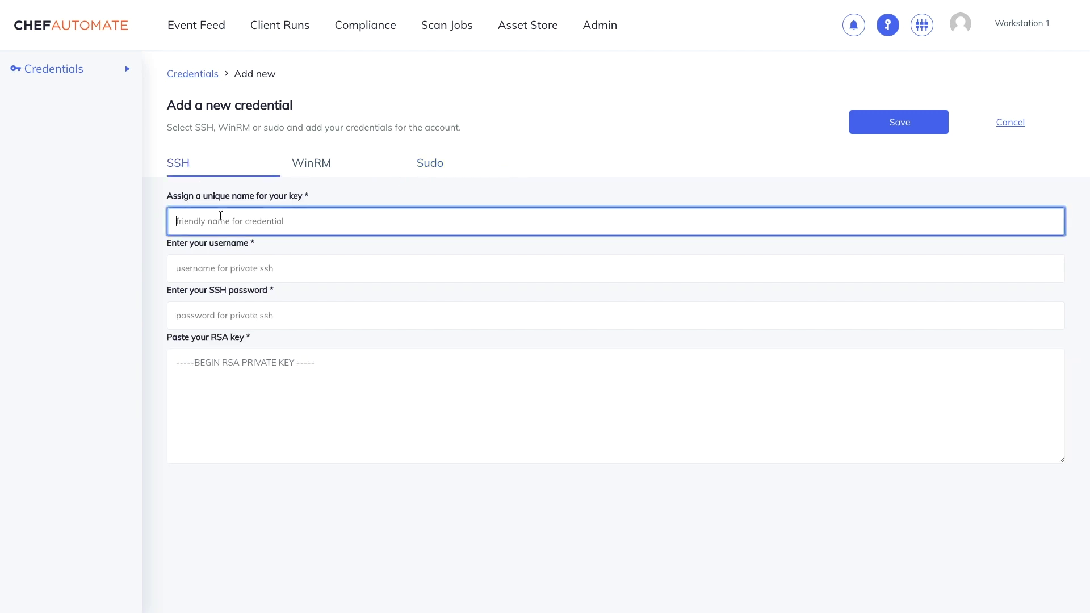
pyautogui.click(181, 276)
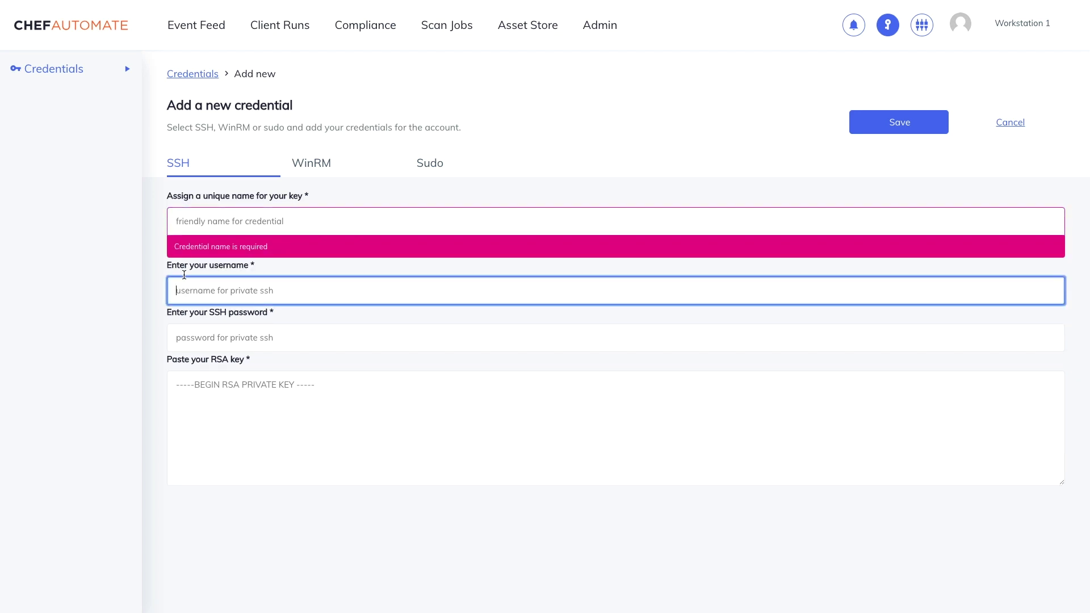
pyautogui.click(204, 337)
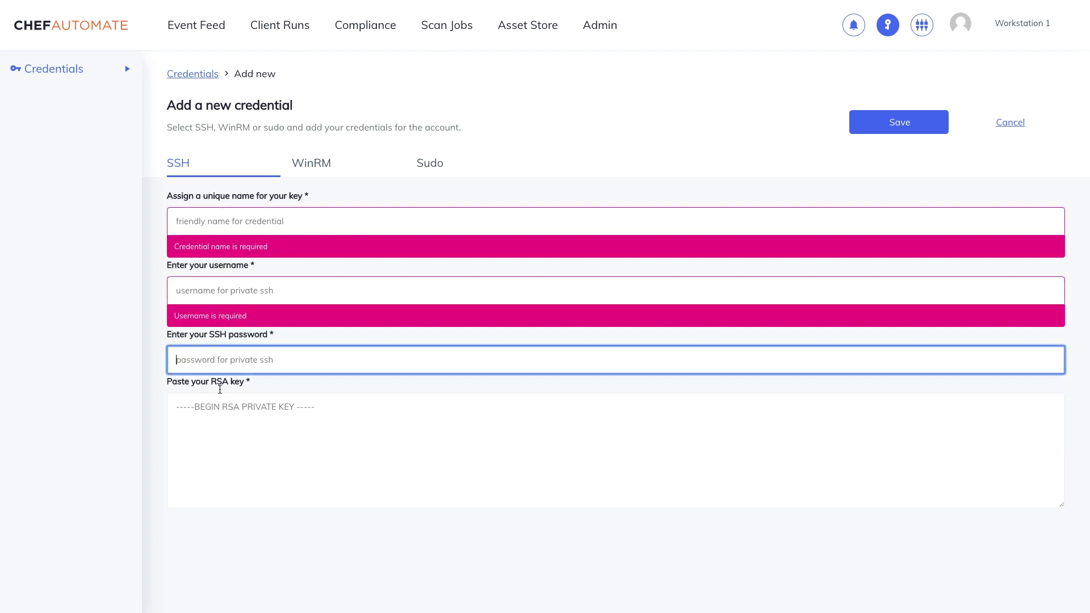
pyautogui.click(231, 428)
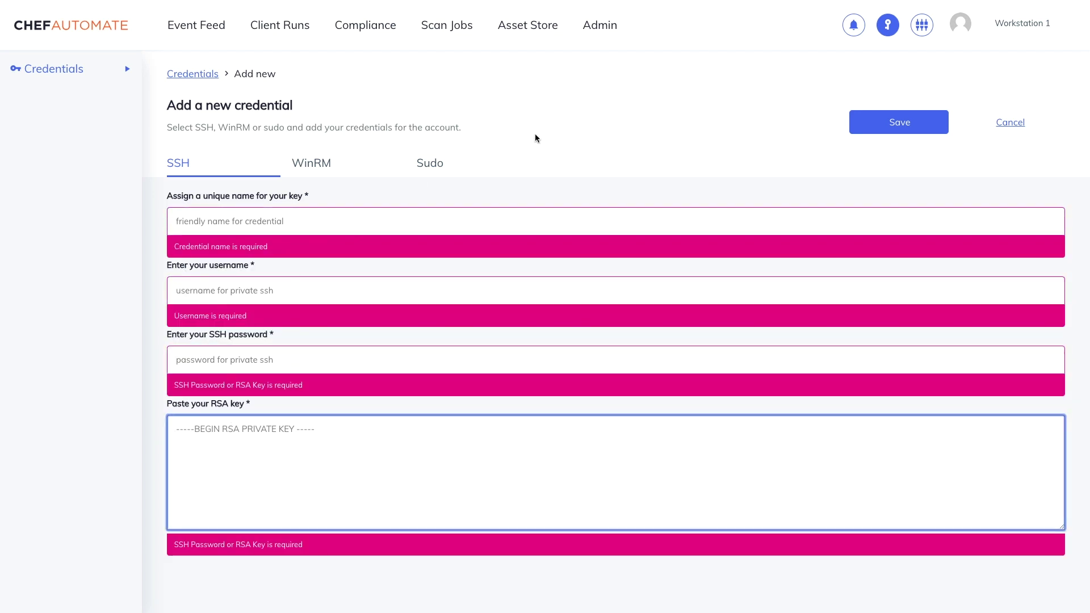
pyautogui.click(1002, 120)
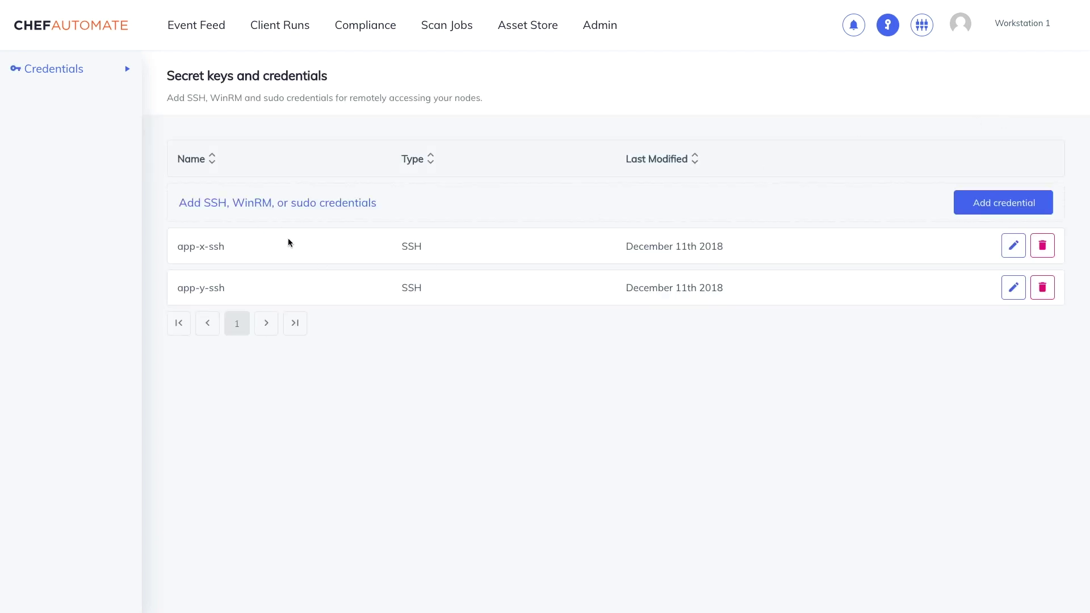
# Step: Add the node 3.17.62.131 to the scan nodes, using the SSH credential app-y-ssh
pyautogui.click(436, 30)
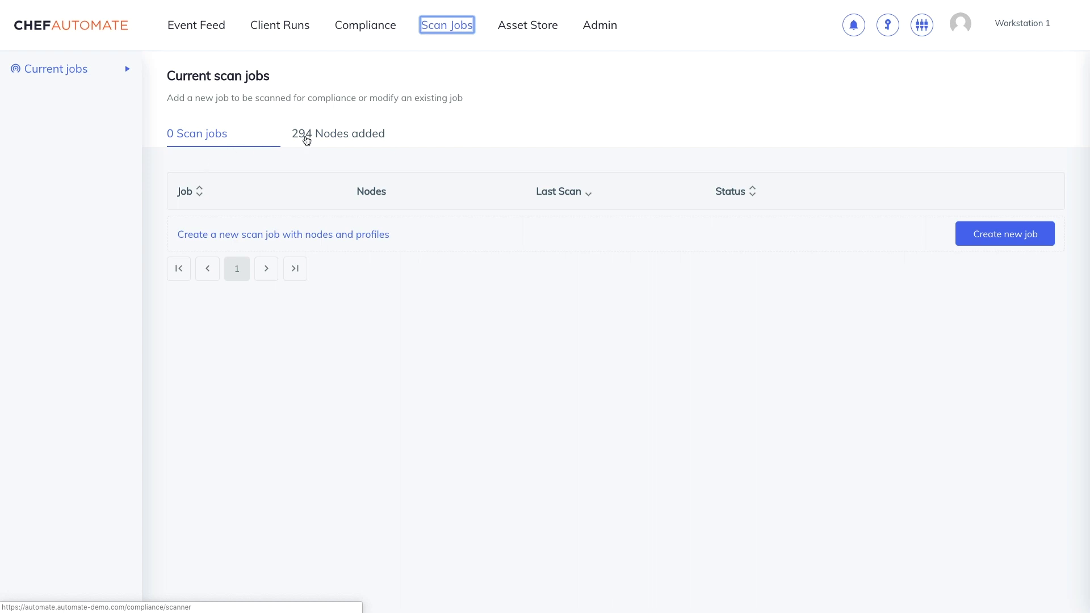
pyautogui.click(307, 140)
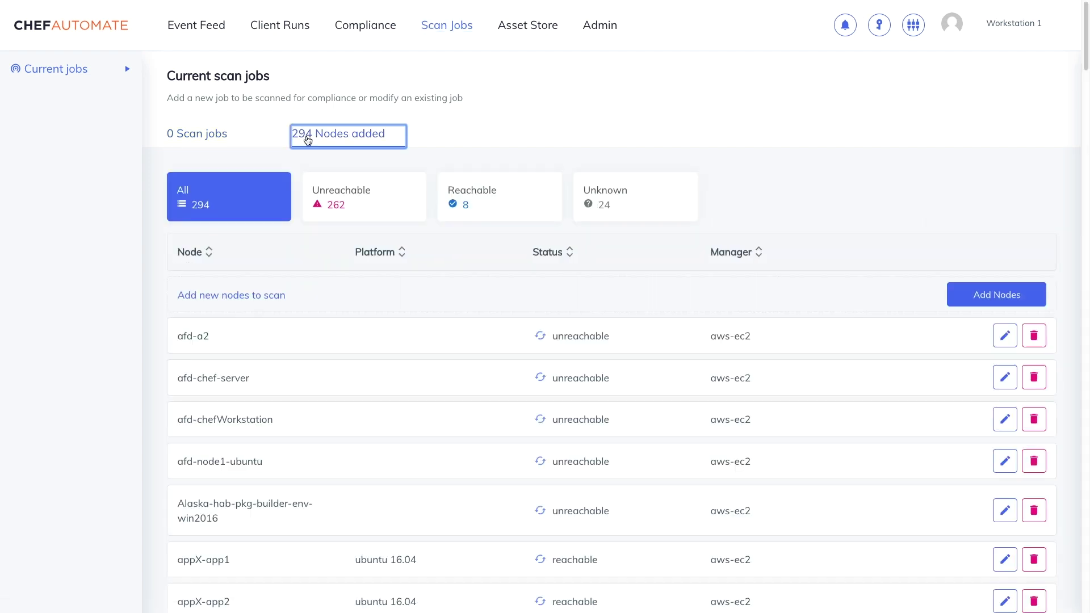
pyautogui.click(989, 299)
pyautogui.click(324, 238)
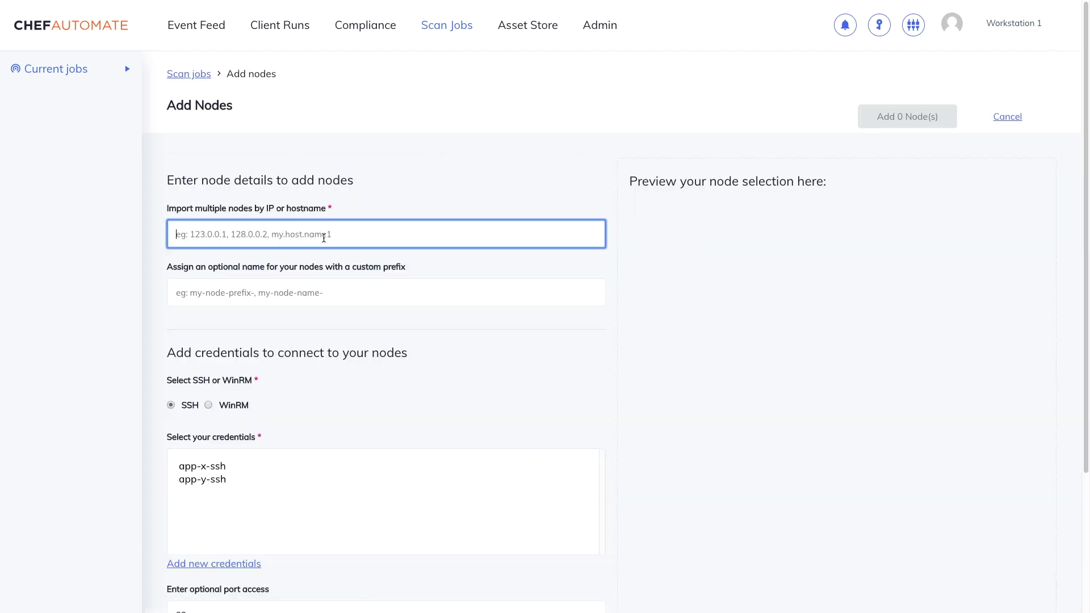
pyautogui.write('3.17.62.131')
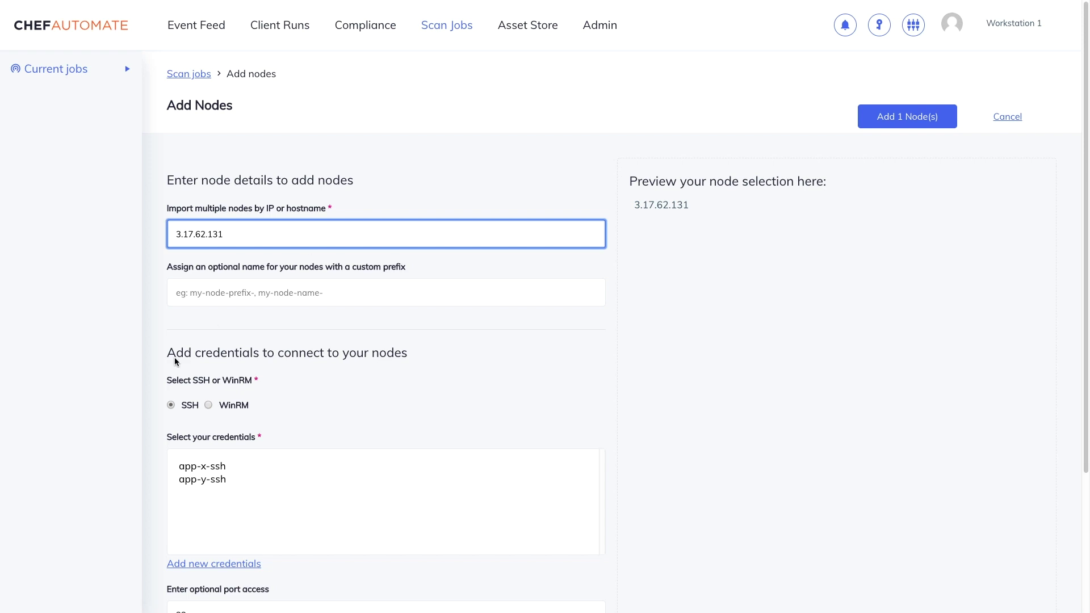
pyautogui.click(197, 485)
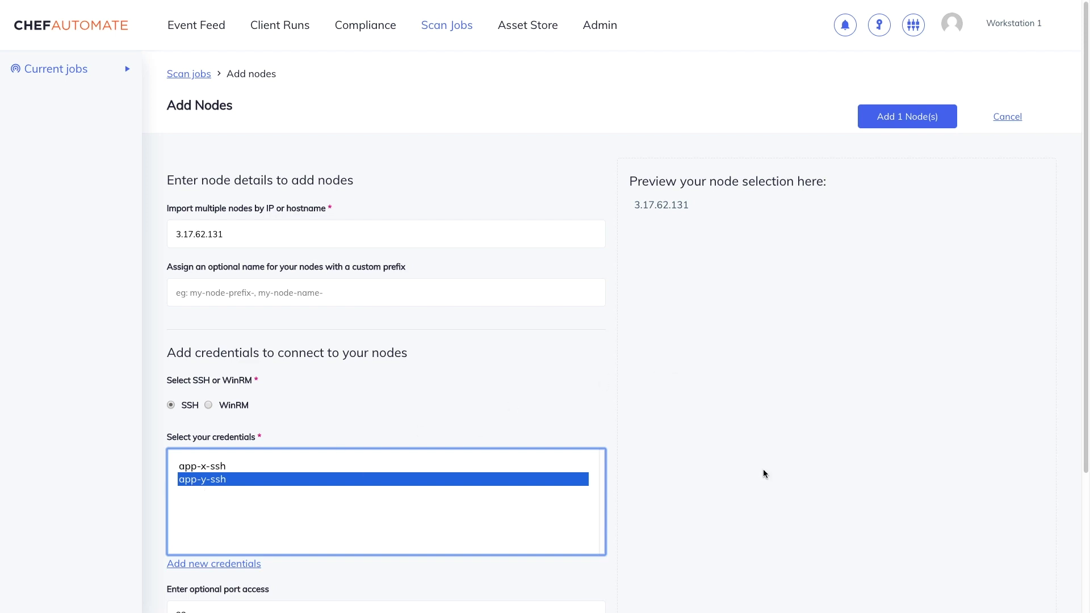
pyautogui.click(910, 126)
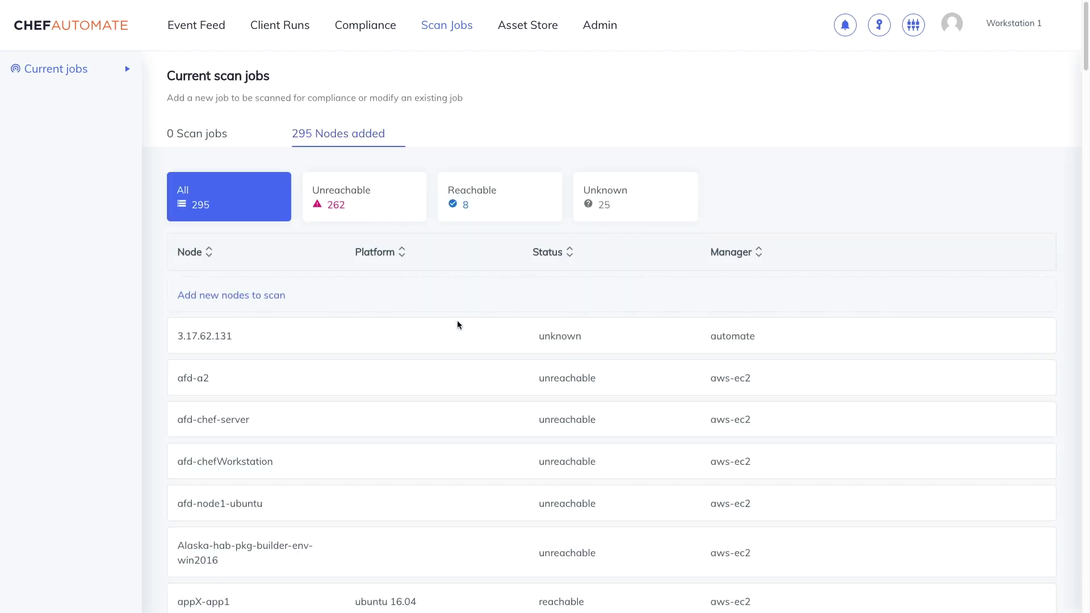
# Step: Create a new scan job for the manually managed nodes with the CIS Ubuntu Linux 16.04 LTS Benchmark Level 1 - Server profile
pyautogui.click(178, 135)
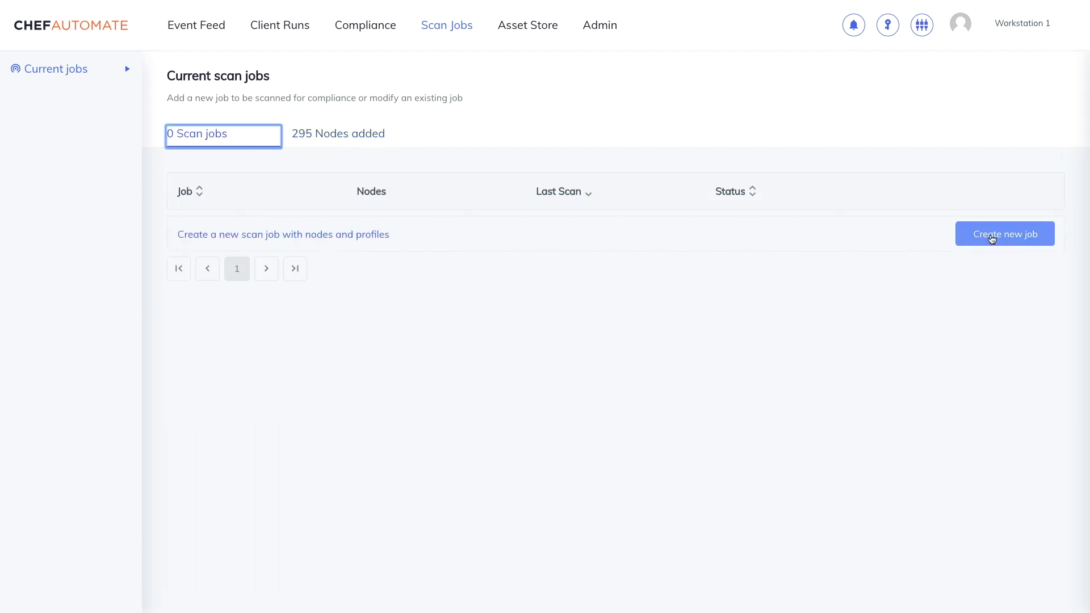
pyautogui.click(992, 238)
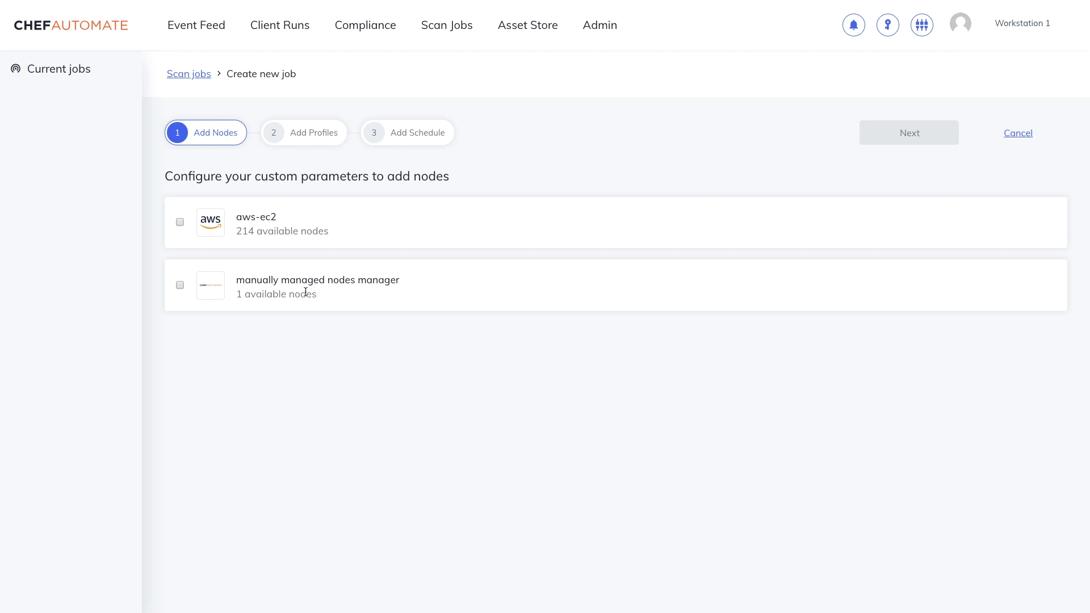
pyautogui.click(180, 286)
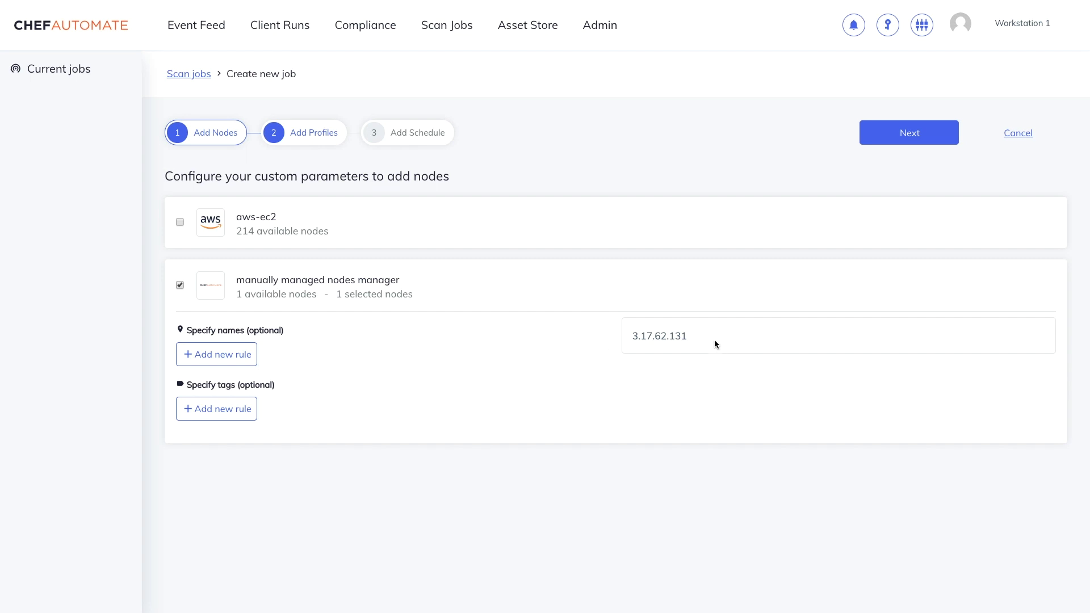
pyautogui.click(912, 144)
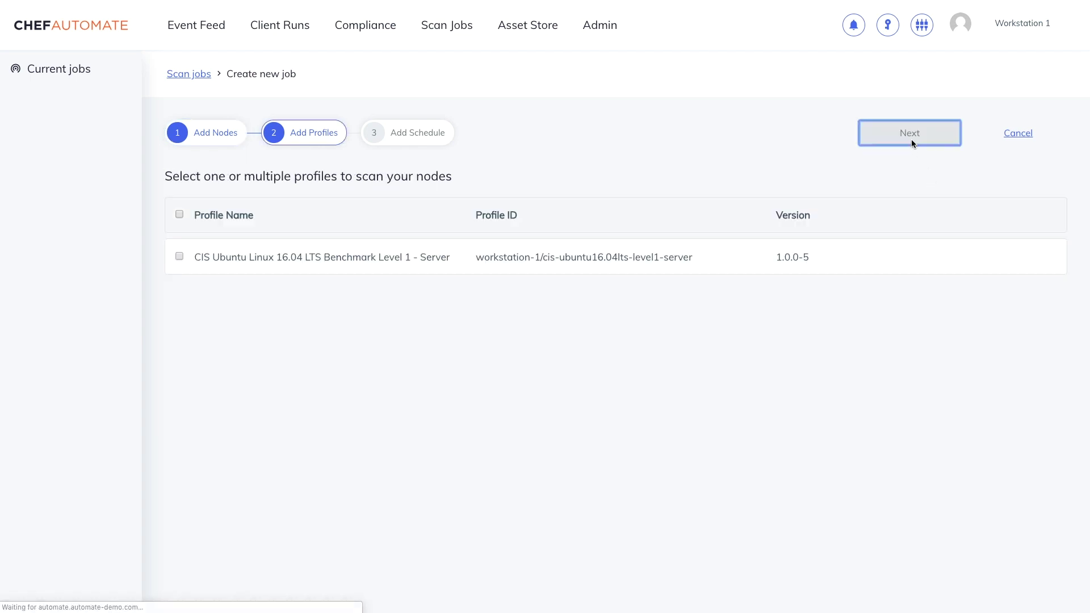
pyautogui.click(179, 257)
pyautogui.click(878, 143)
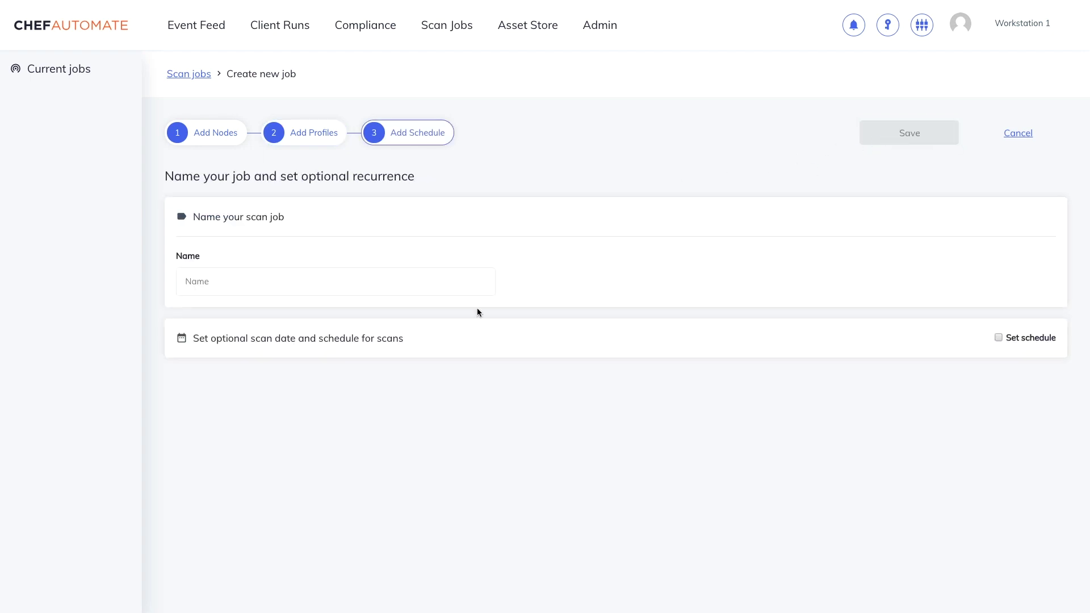
# Step: Name the scan job "one-time", leave it without a schedule, and save it
pyautogui.click(998, 338)
pyautogui.click(999, 339)
pyautogui.click(353, 276)
pyautogui.write('one-time')
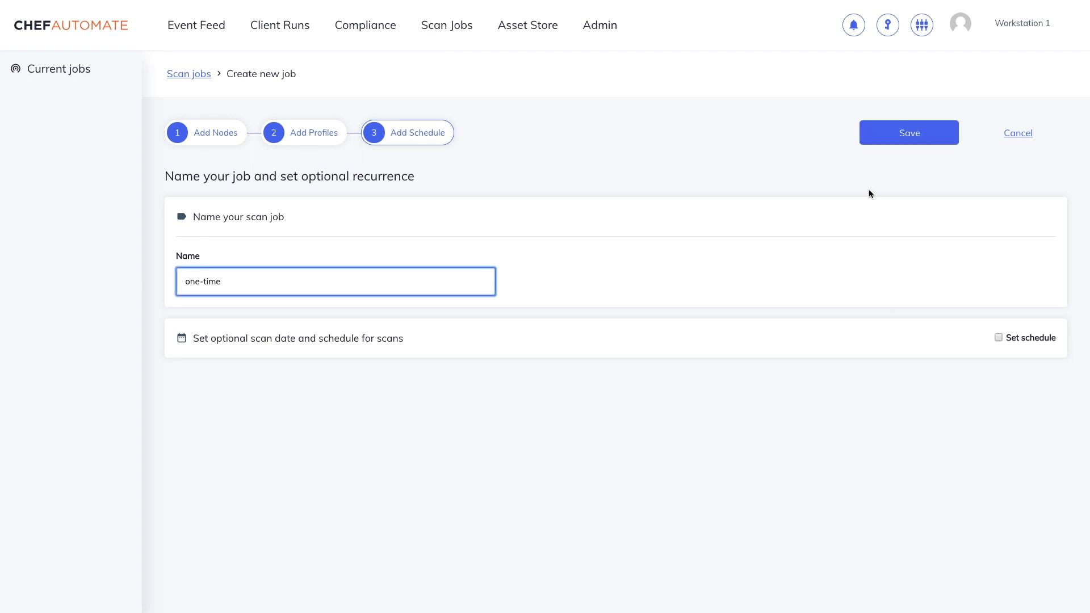
pyautogui.click(942, 136)
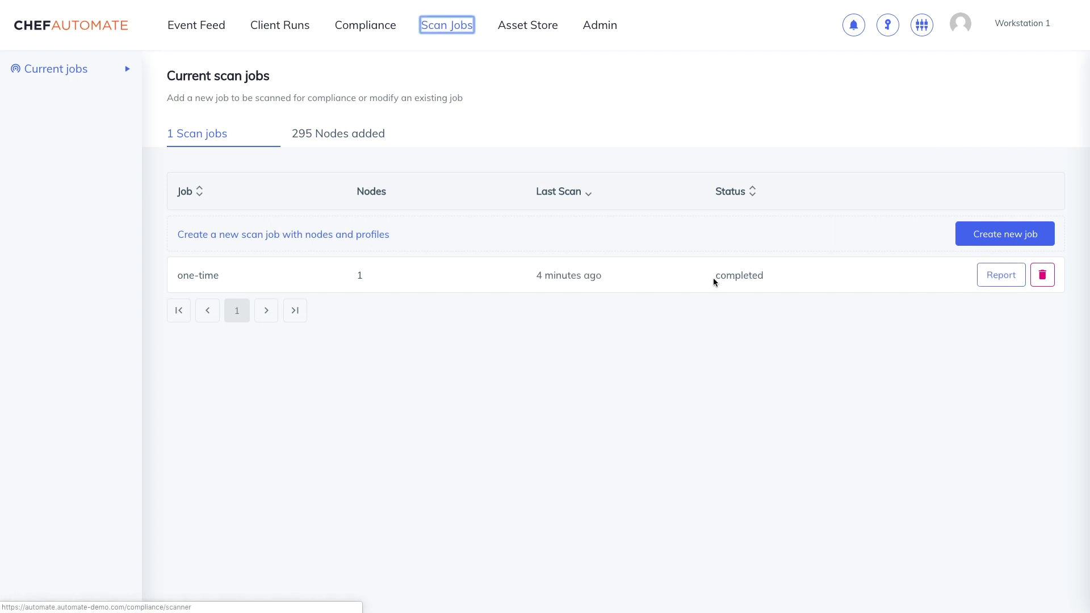
# Step: Open the one-time job's compliance report and examine the control results of node 3.17.62.131
pyautogui.click(1000, 277)
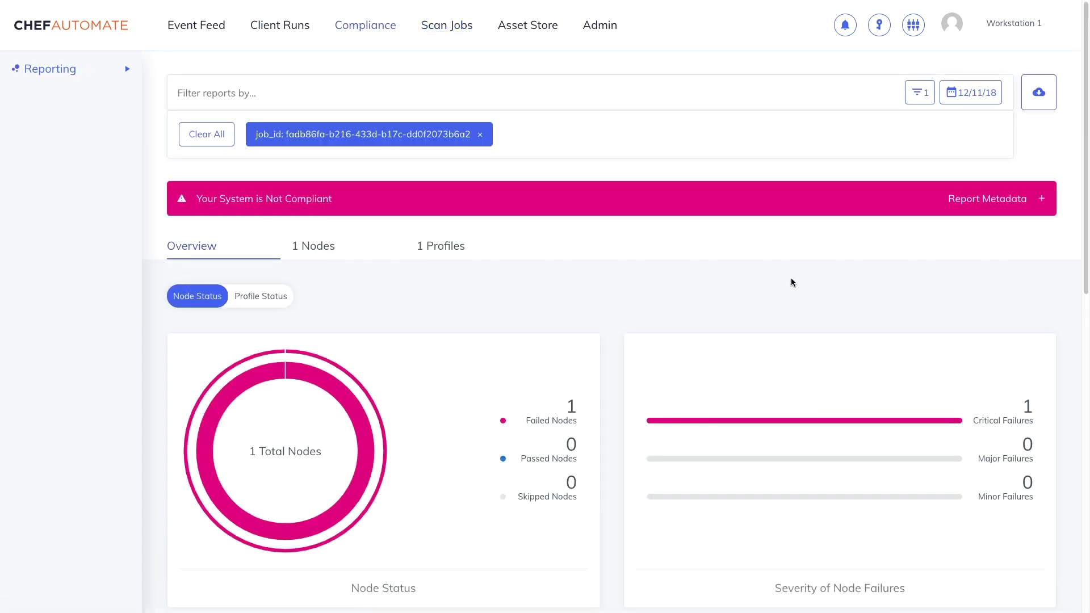
pyautogui.click(332, 249)
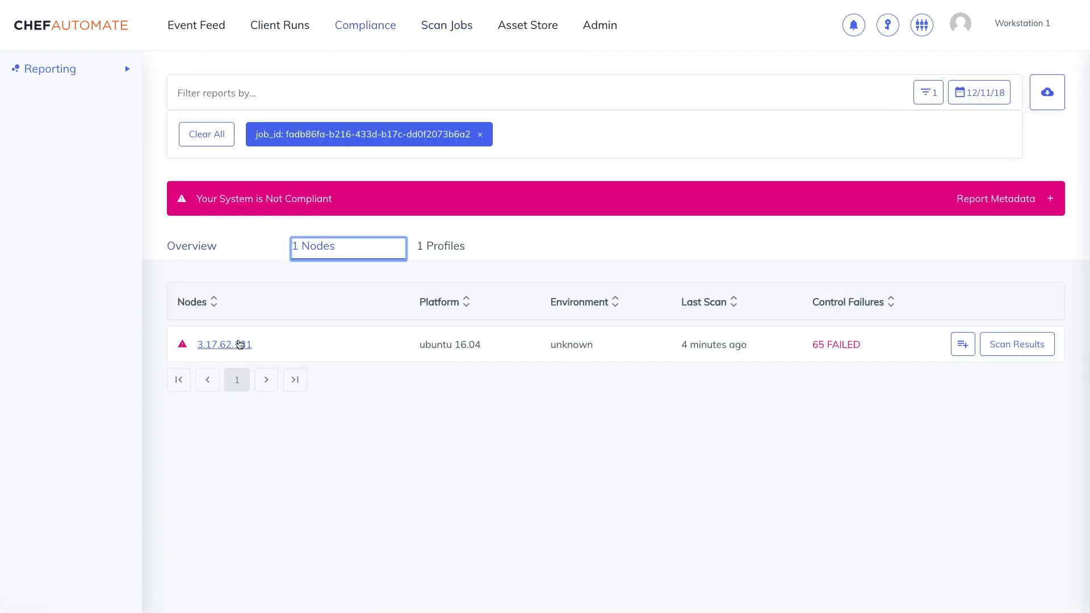
pyautogui.click(238, 345)
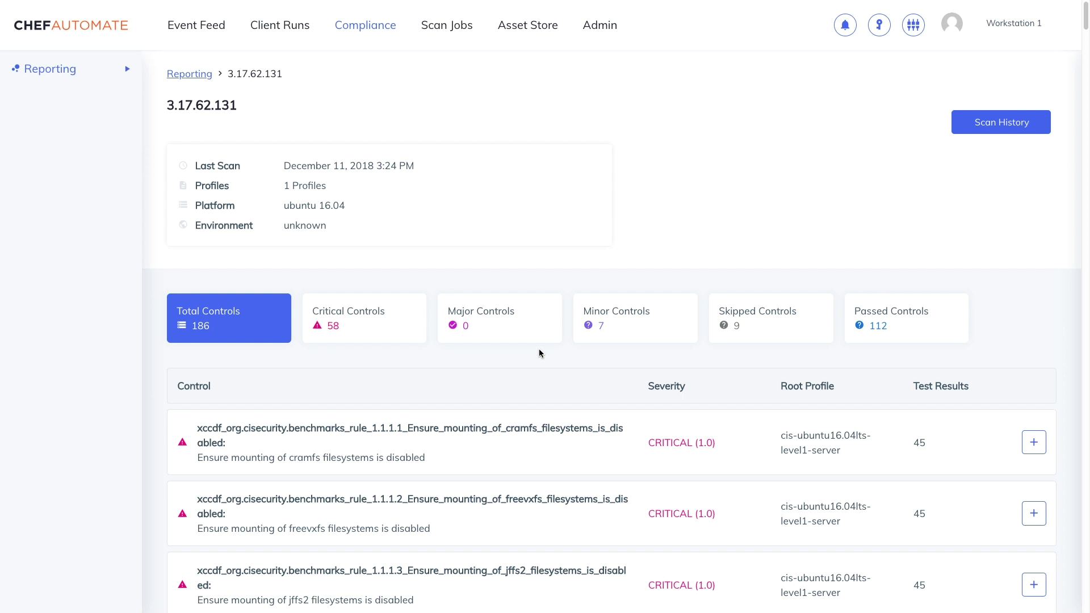
# Step: Examine the EC2 service type, access key fields and tag-based credential association of a new AWS node integration, and leave without saving
pyautogui.click(913, 31)
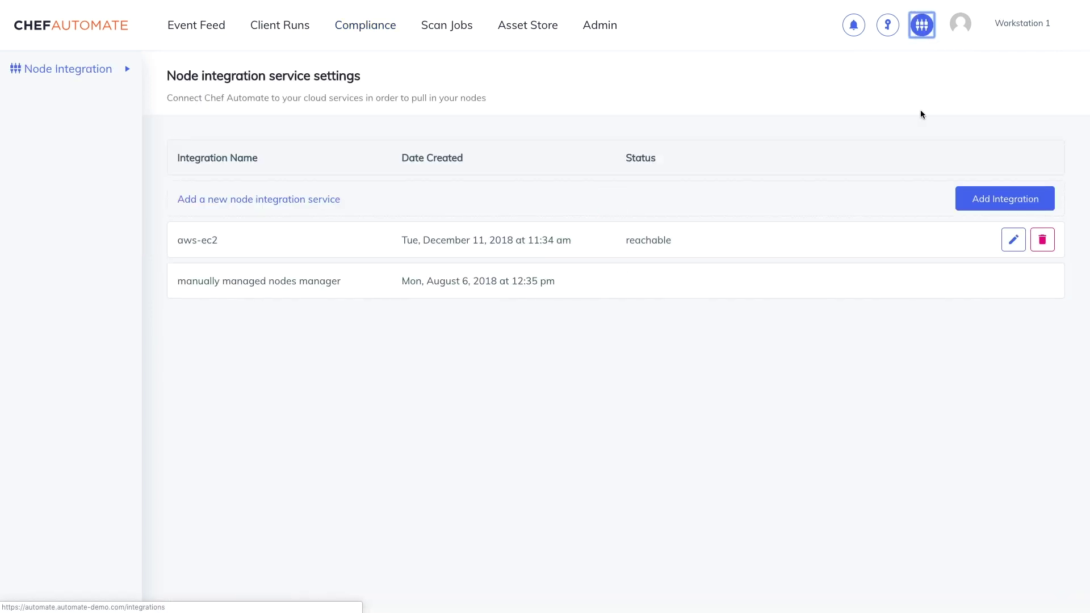
pyautogui.click(975, 205)
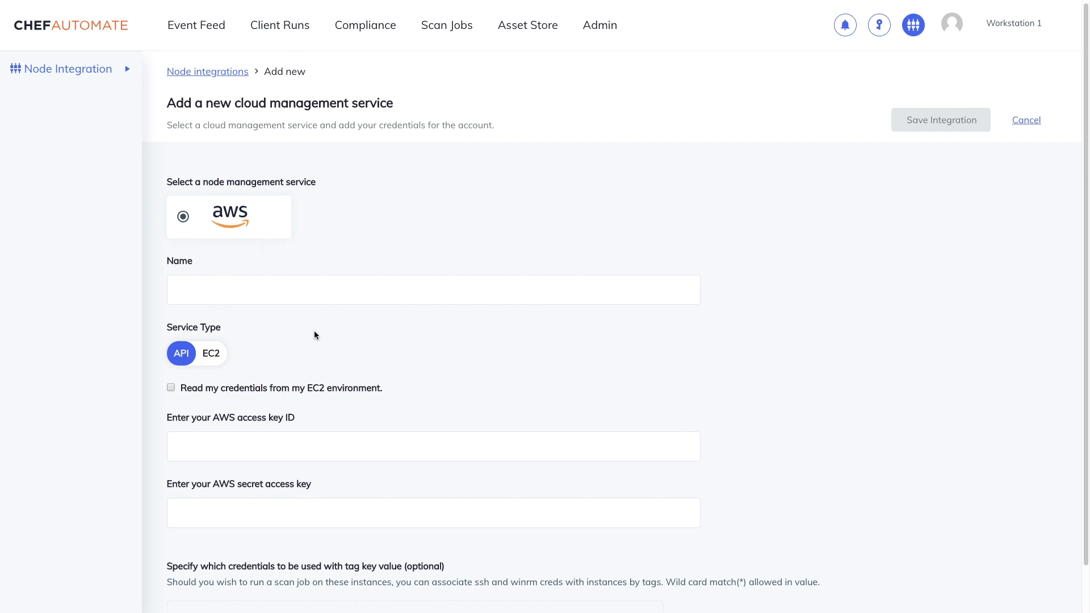
pyautogui.scroll(-1, 317, 333)
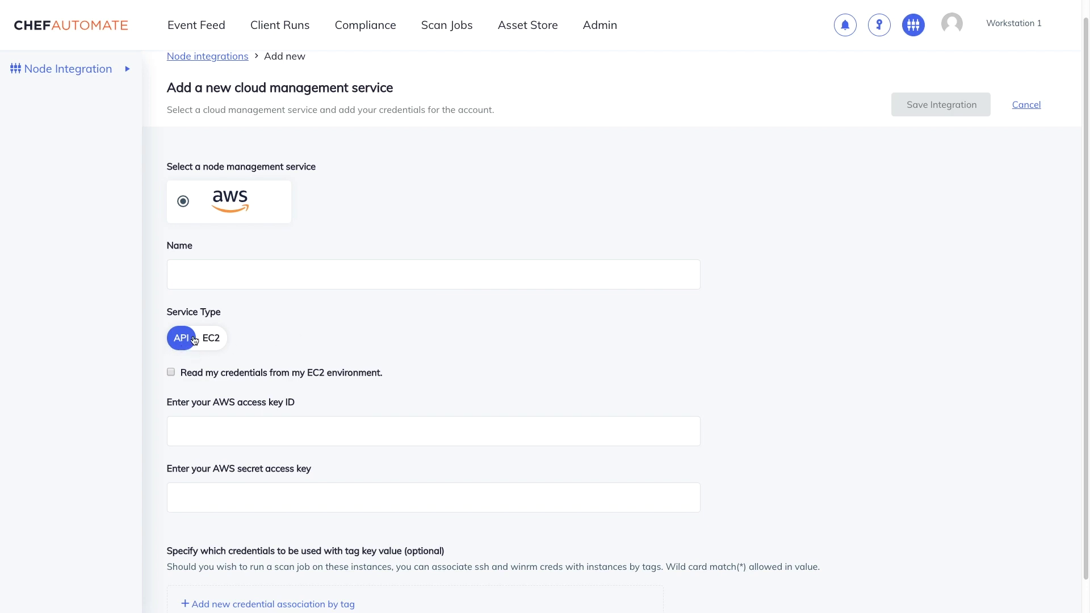
pyautogui.click(210, 338)
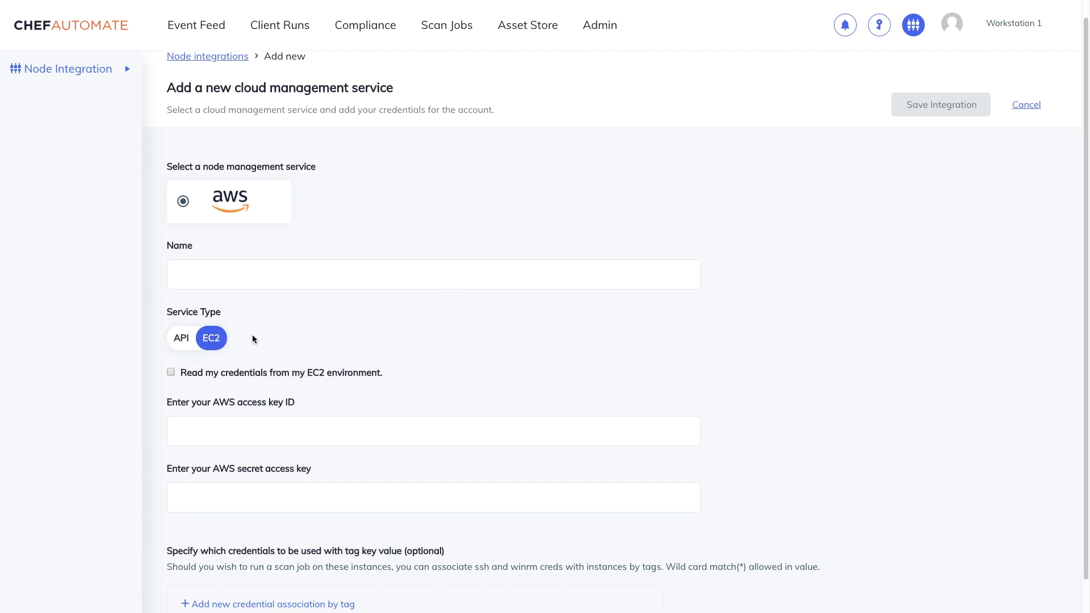
pyautogui.scroll(-1, 253, 339)
pyautogui.click(226, 393)
pyautogui.click(250, 461)
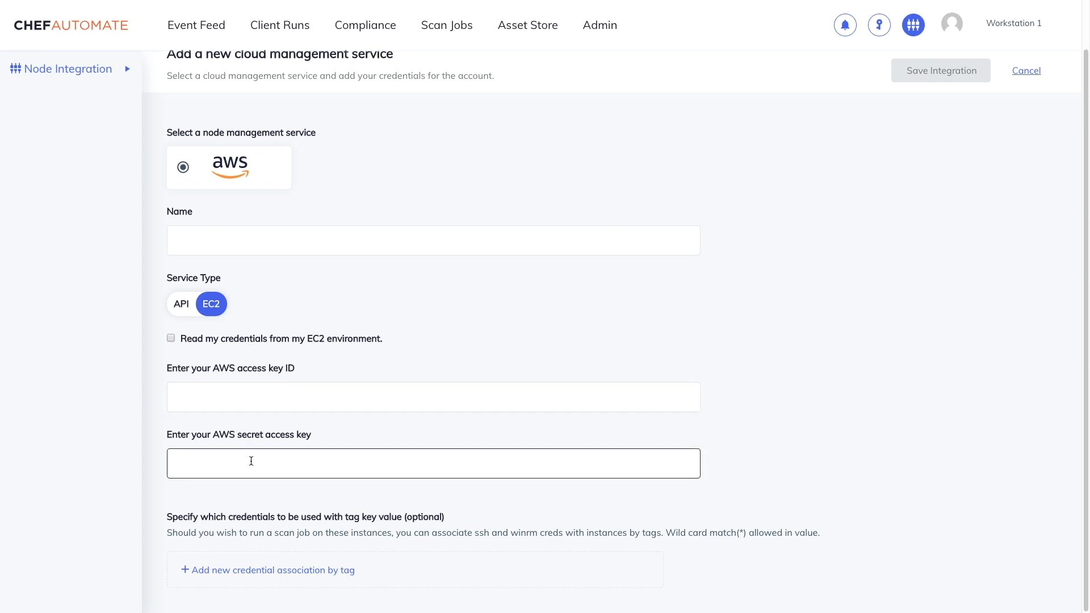
pyautogui.click(287, 570)
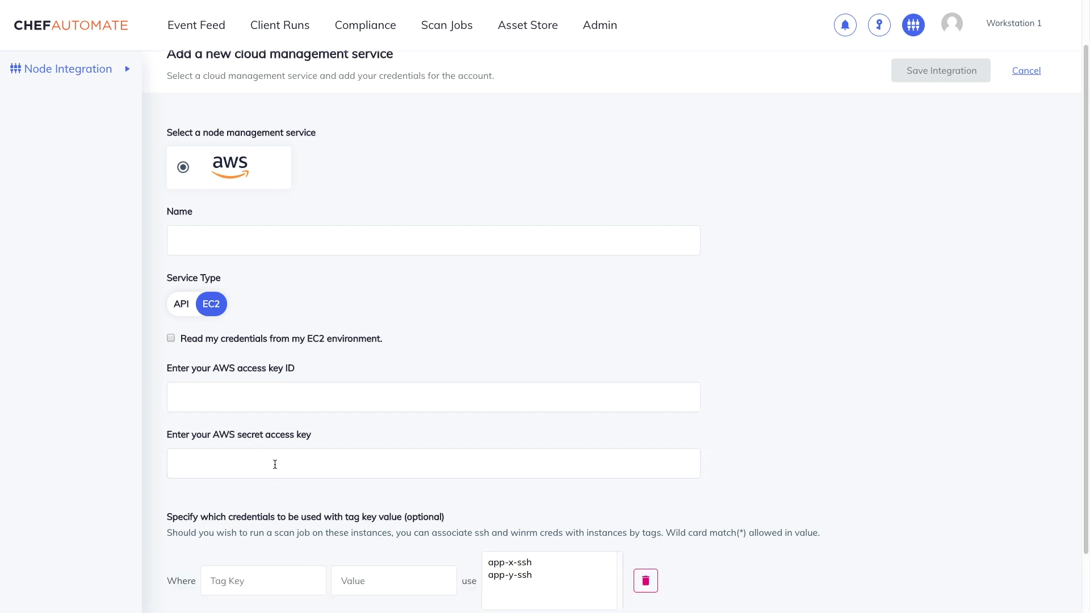
pyautogui.scroll(-2, 275, 464)
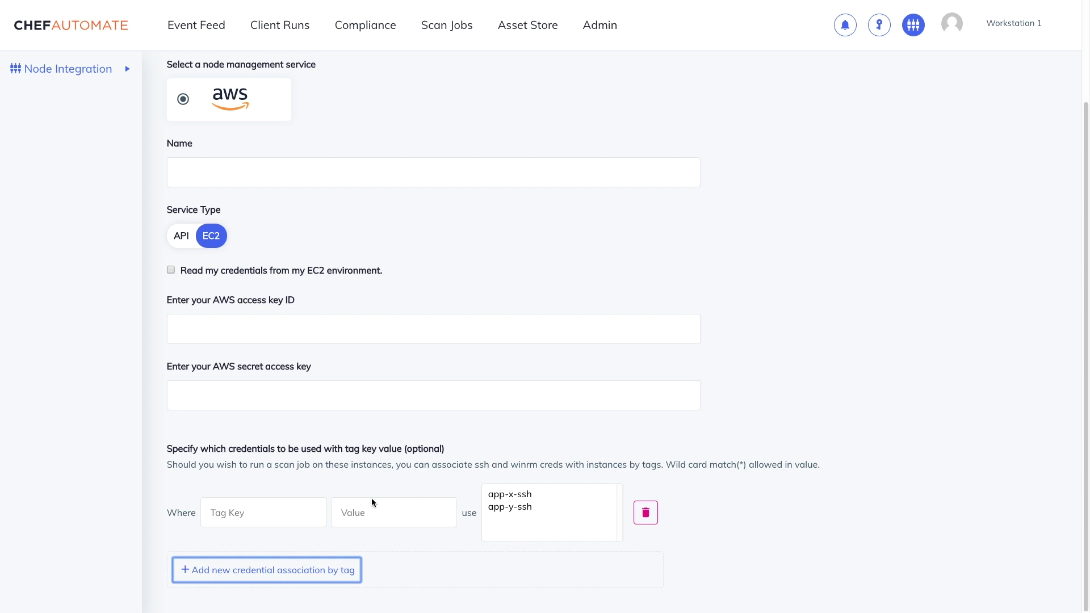
pyautogui.scroll(2, 416, 334)
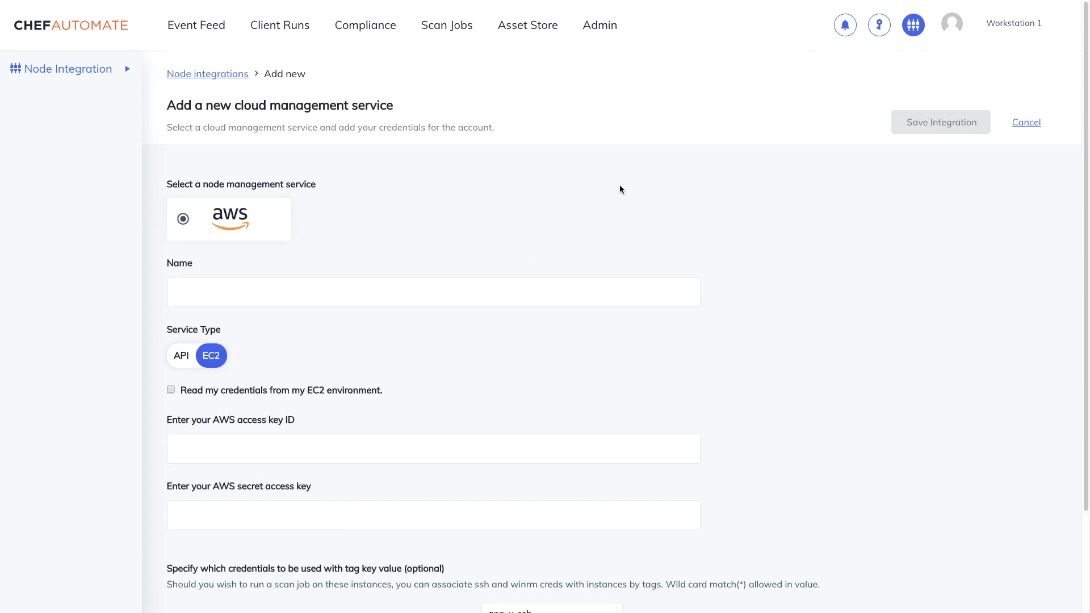
pyautogui.click(1026, 122)
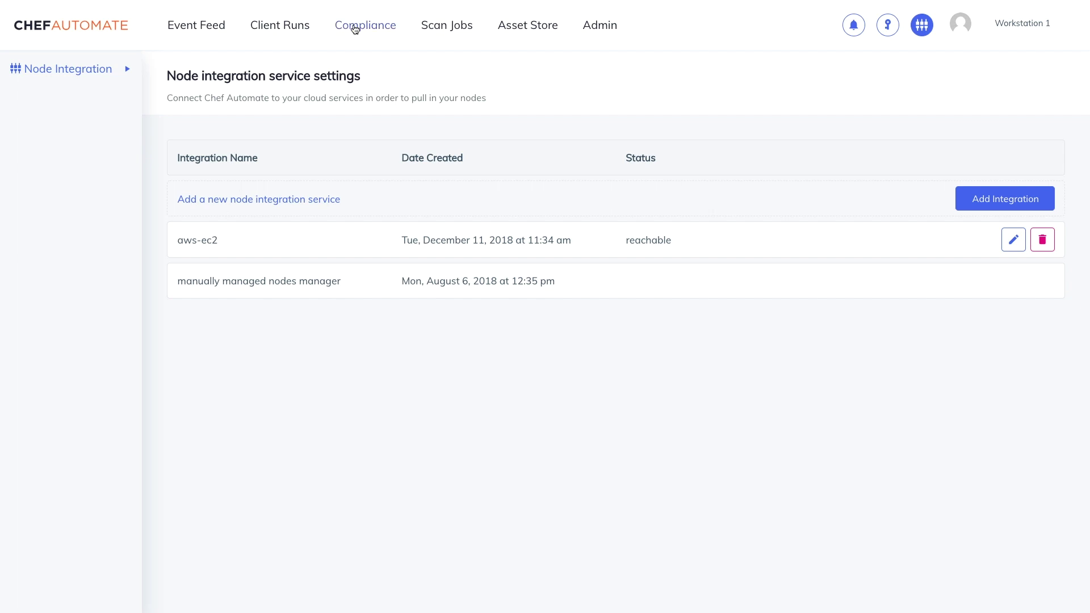
# Step: Start a new scan job on the aws-ec2 nodes, with a region rule that includes us-east-2
pyautogui.click(443, 29)
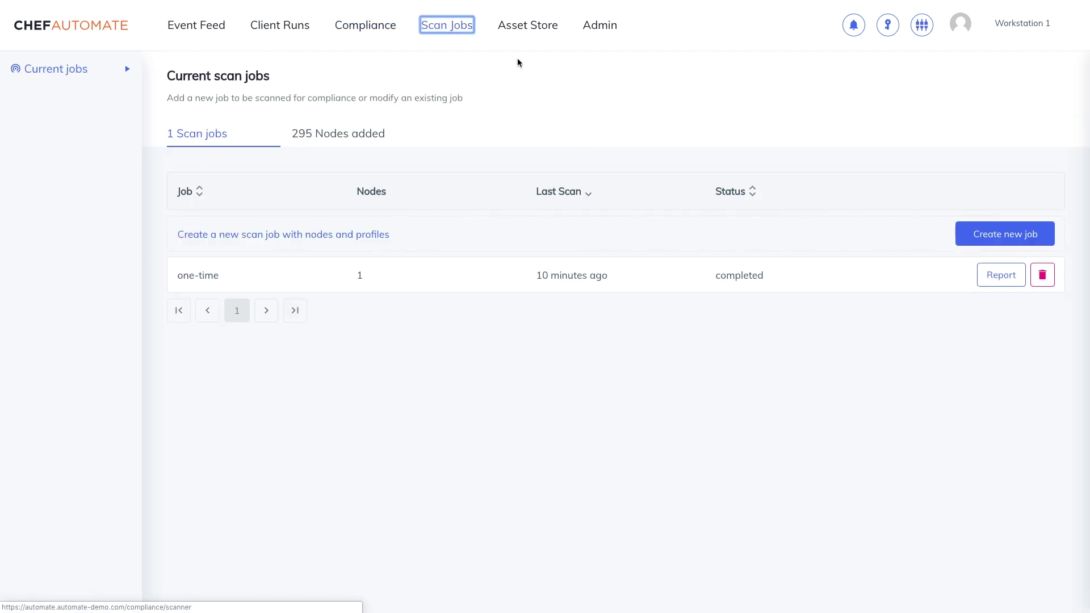
pyautogui.click(973, 233)
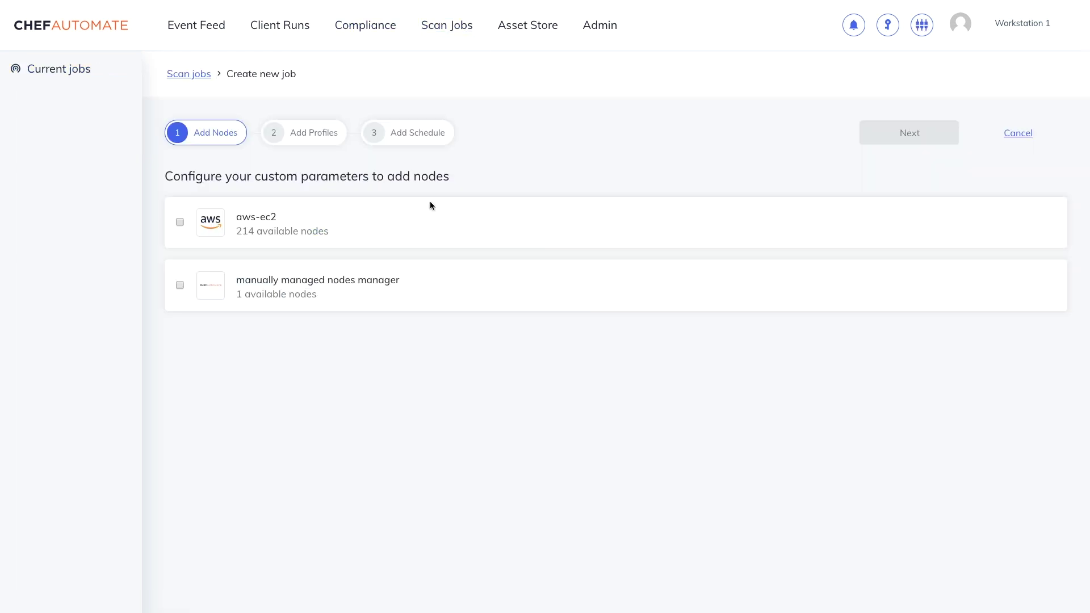
pyautogui.click(180, 222)
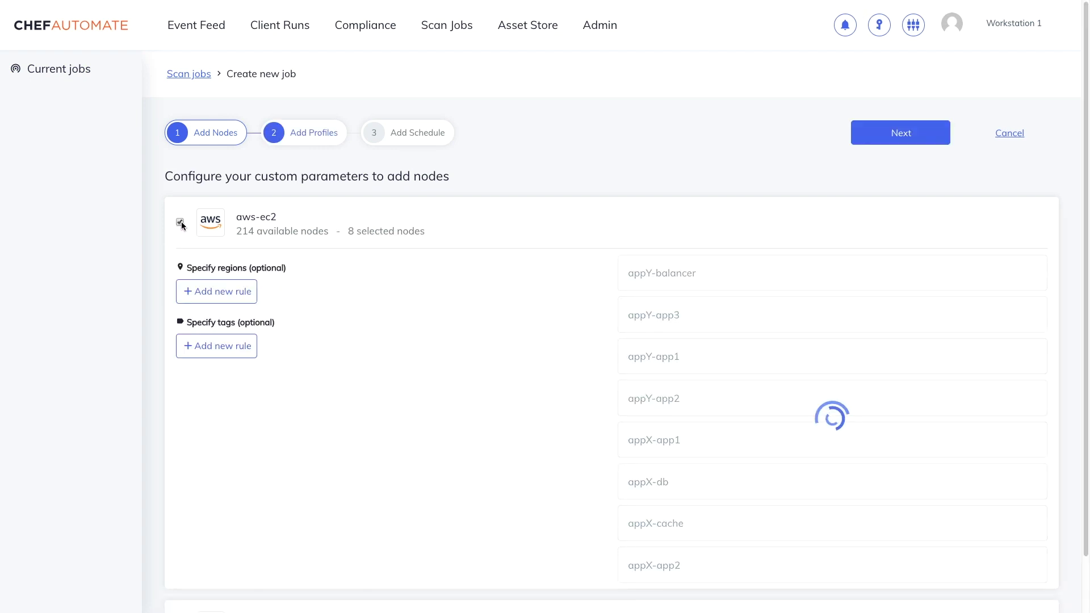
pyautogui.click(232, 294)
pyautogui.click(256, 297)
pyautogui.write('u')
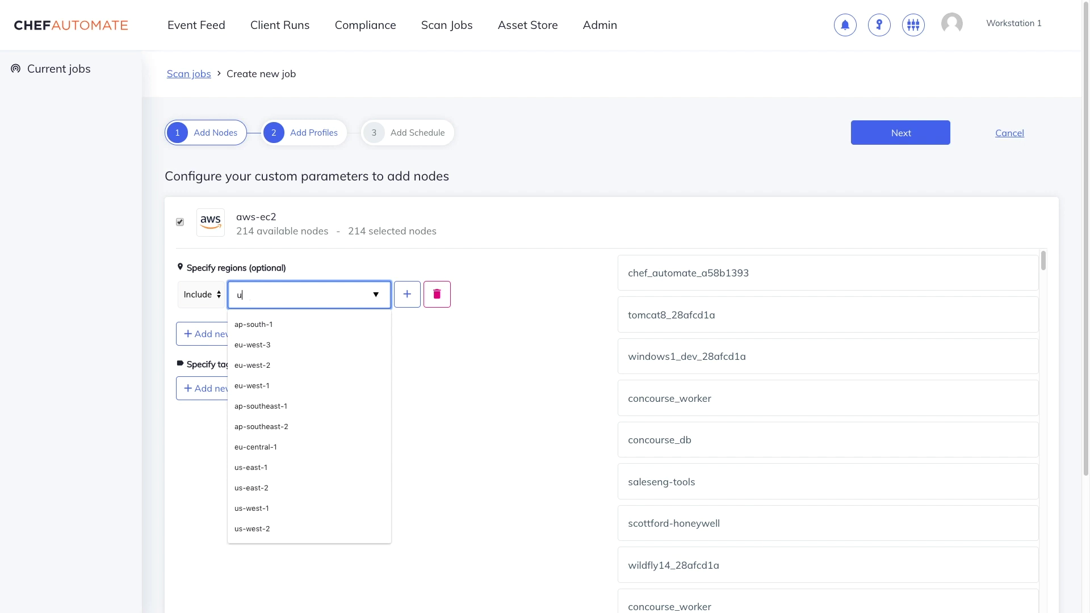
pyautogui.write('s-eas')
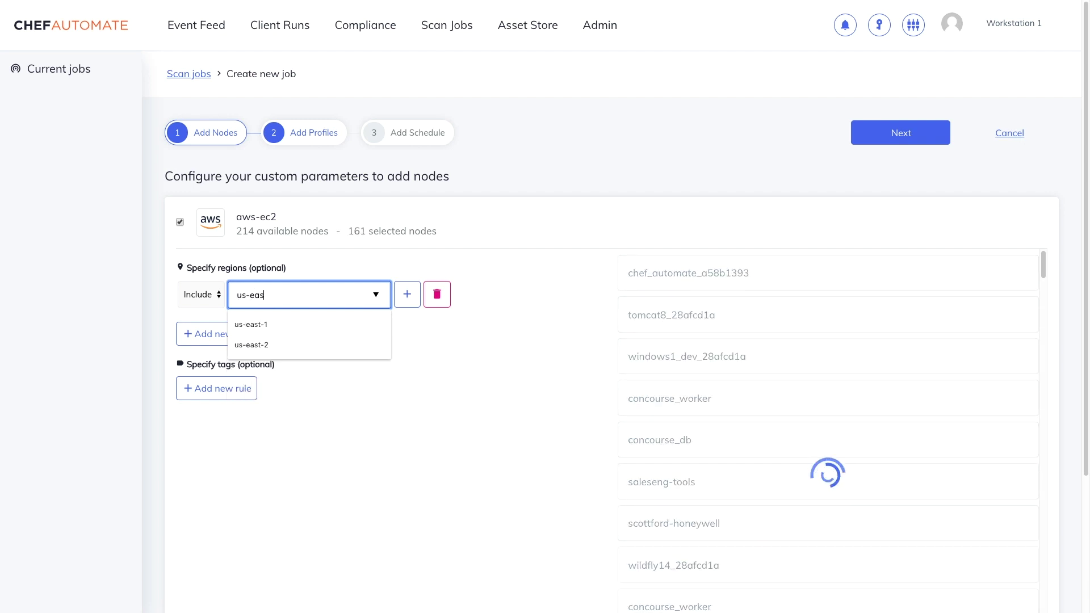
pyautogui.click(251, 344)
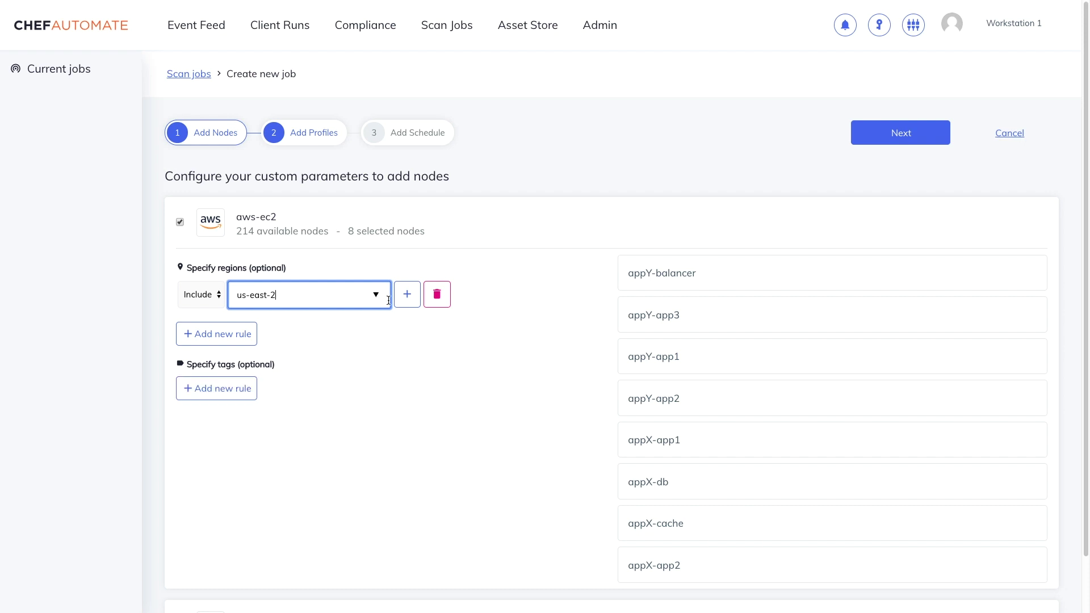
# Step: Add the CIS Ubuntu Linux 16.04 LTS Benchmark Level 1 - Server profile to the new scan job
pyautogui.click(879, 142)
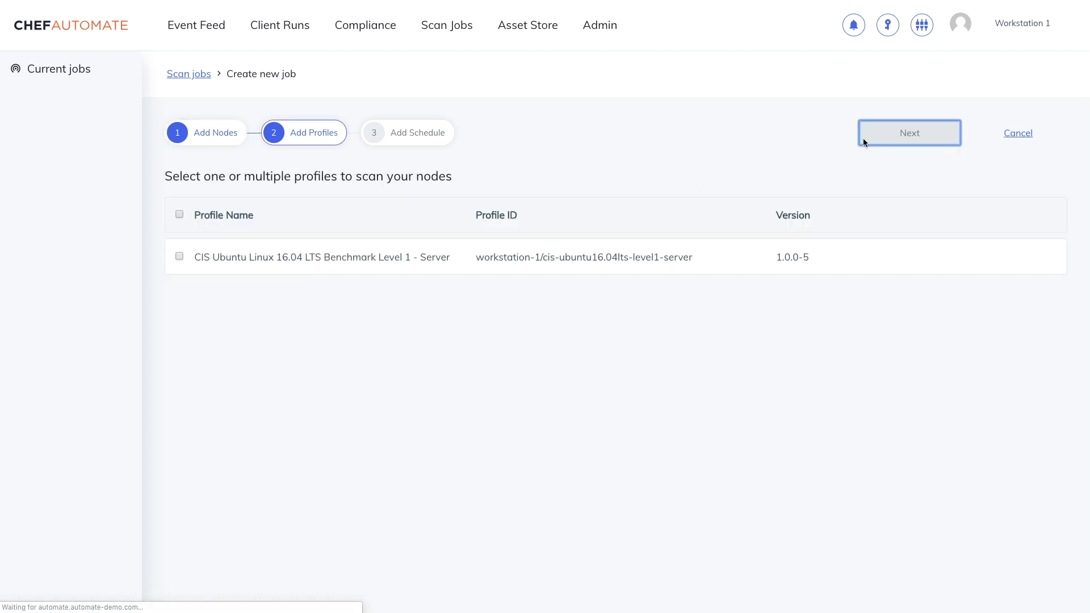
pyautogui.click(179, 256)
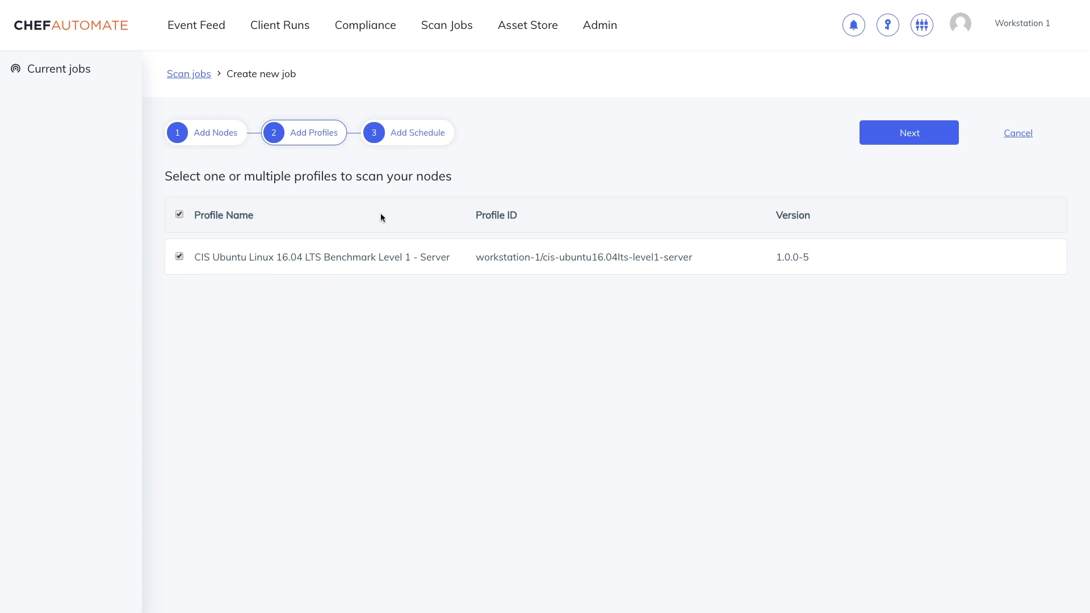
pyautogui.click(917, 126)
# Step: Enable a schedule for the scan job and set it to repeat every 5 minutes
pyautogui.click(1007, 337)
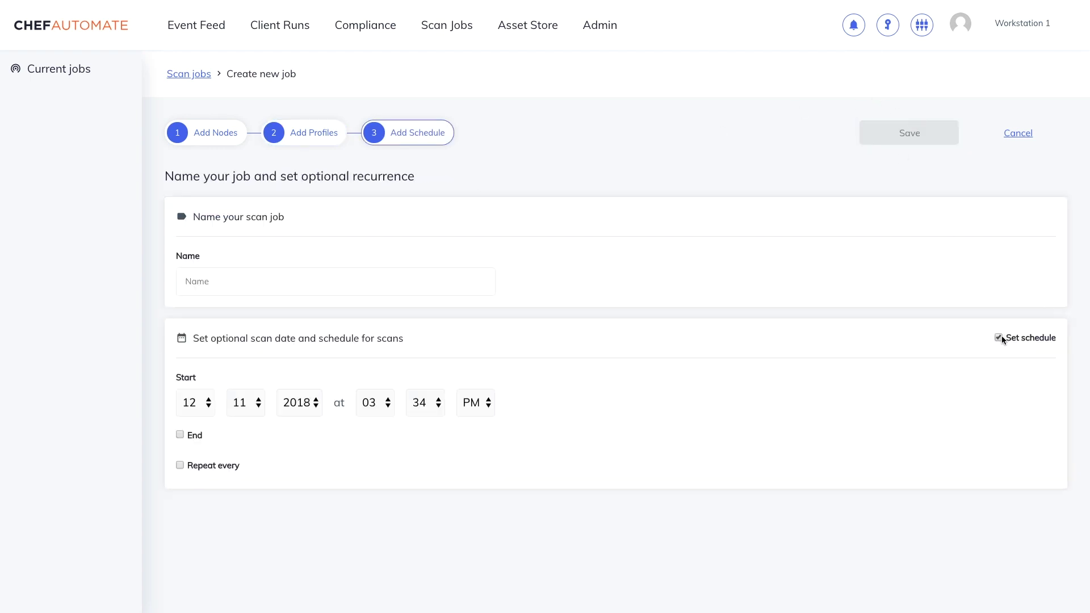
pyautogui.click(210, 471)
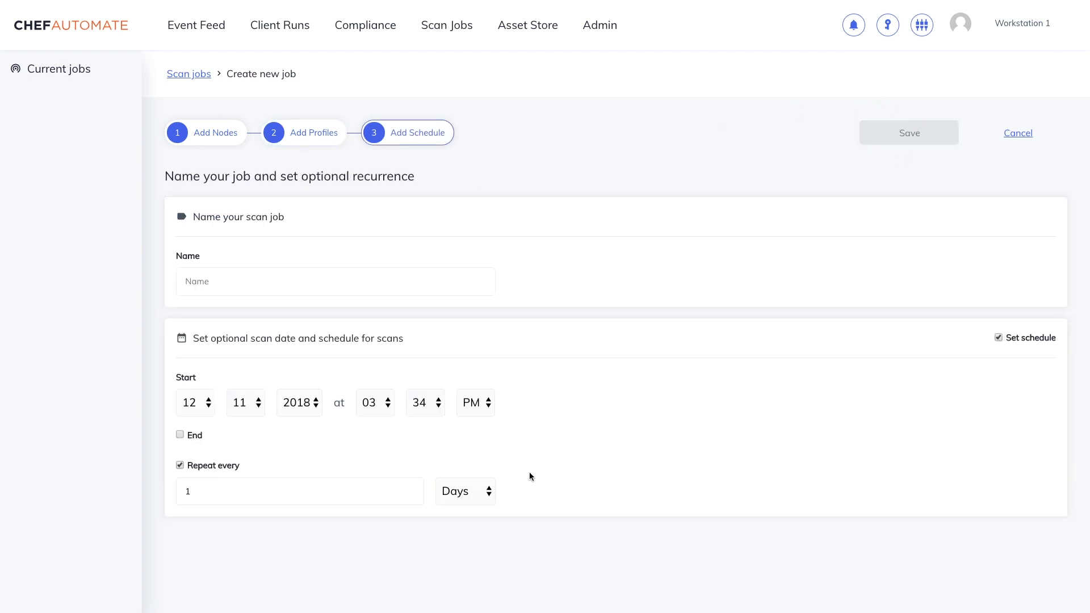
pyautogui.click(489, 492)
pyautogui.click(465, 466)
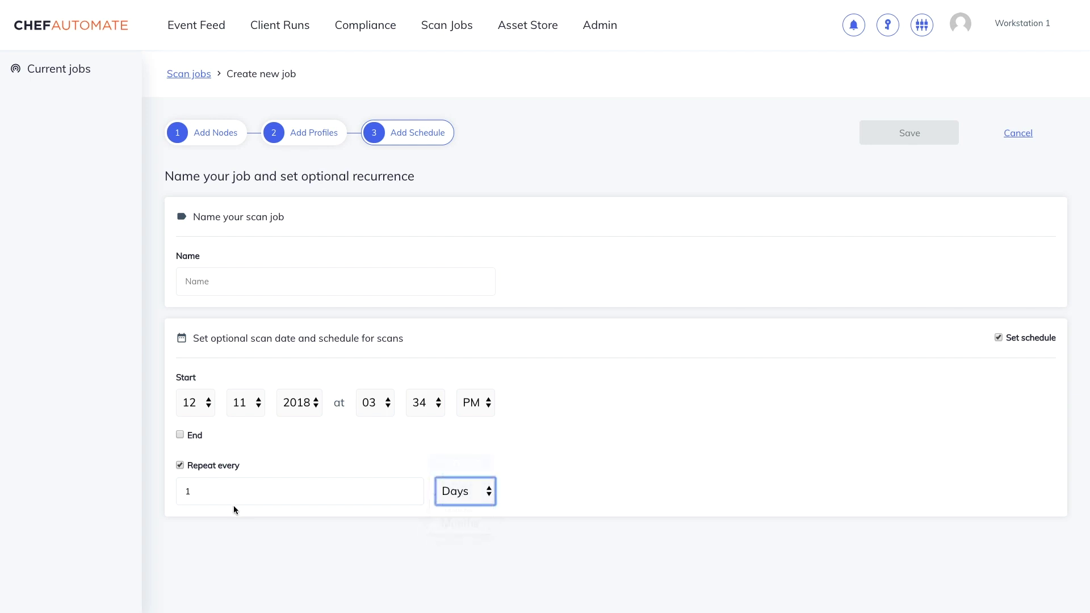
pyautogui.doubleClick(410, 488)
pyautogui.doubleClick(411, 488)
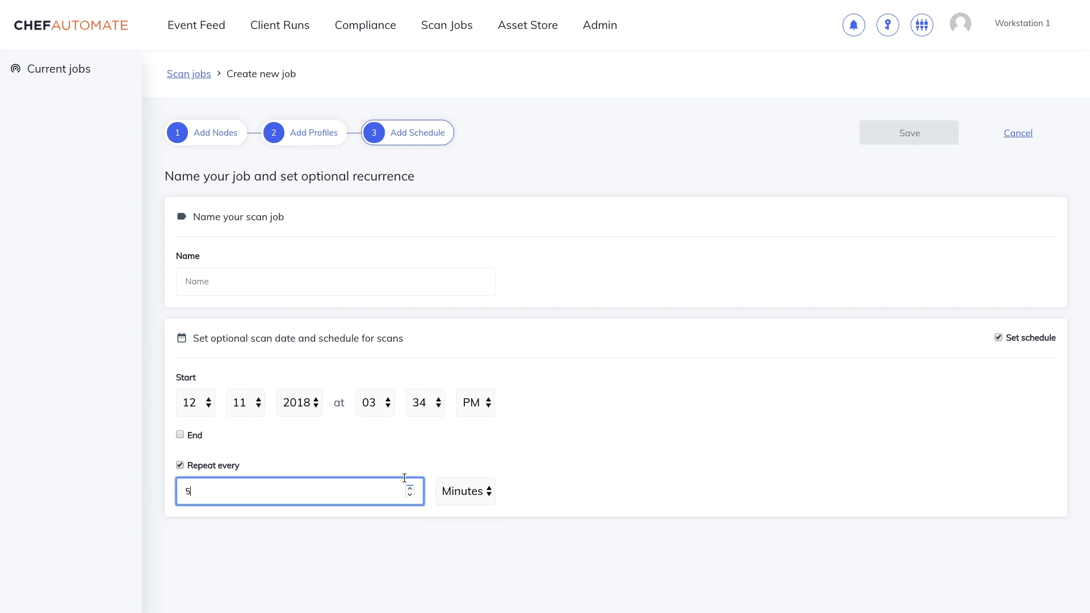
# Step: Name the scheduled scan job "cis-scan" and save it
pyautogui.click(241, 285)
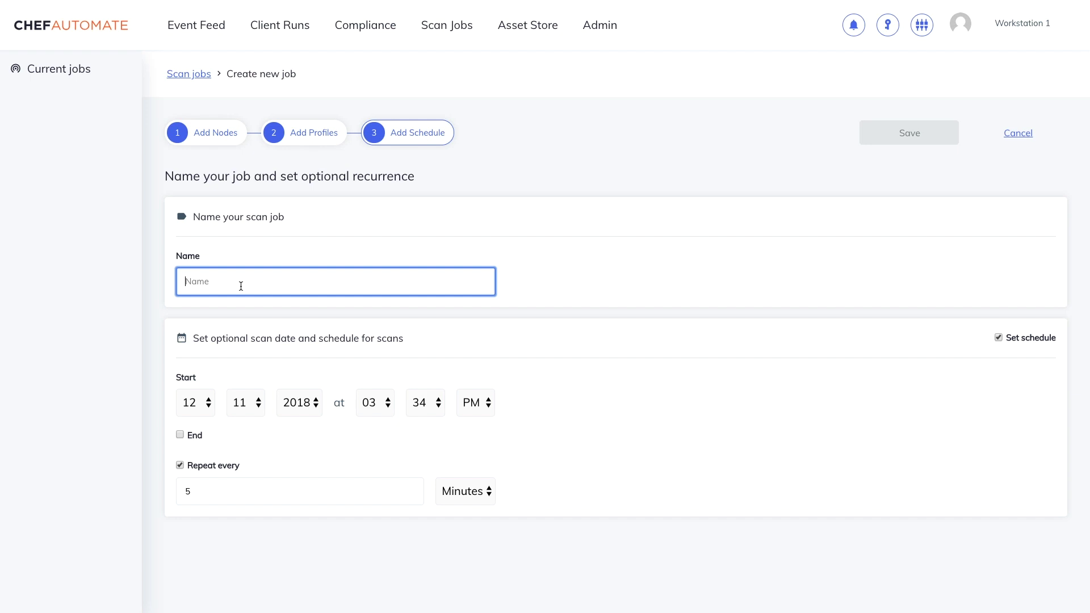
pyautogui.write('cis-scan')
pyautogui.click(869, 129)
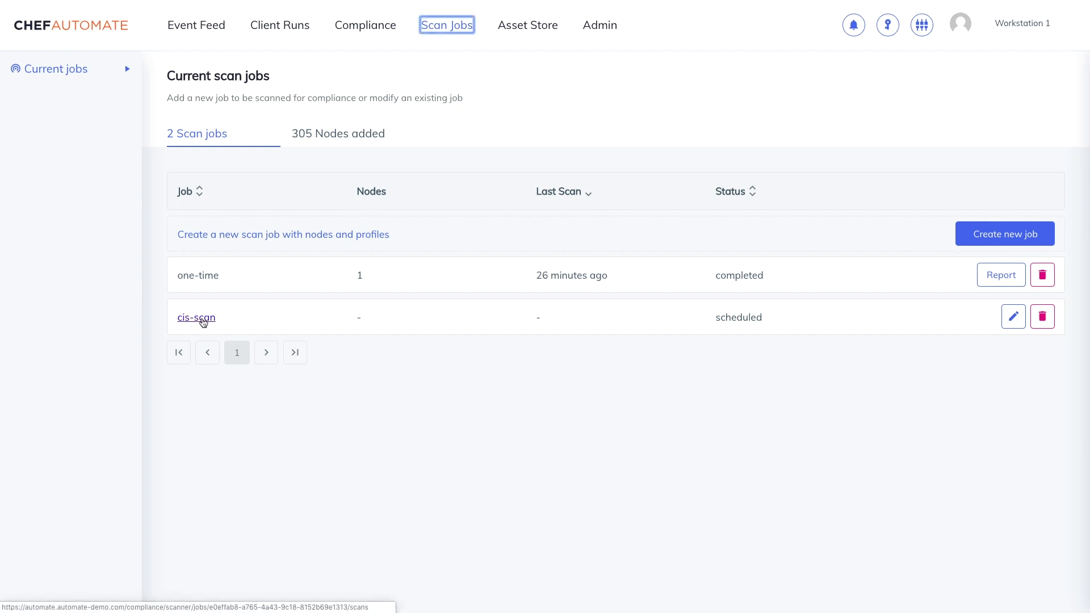
# Step: Open the compliance report of cis-scan's run 2 and examine the control failures of its scanned nodes
pyautogui.click(203, 319)
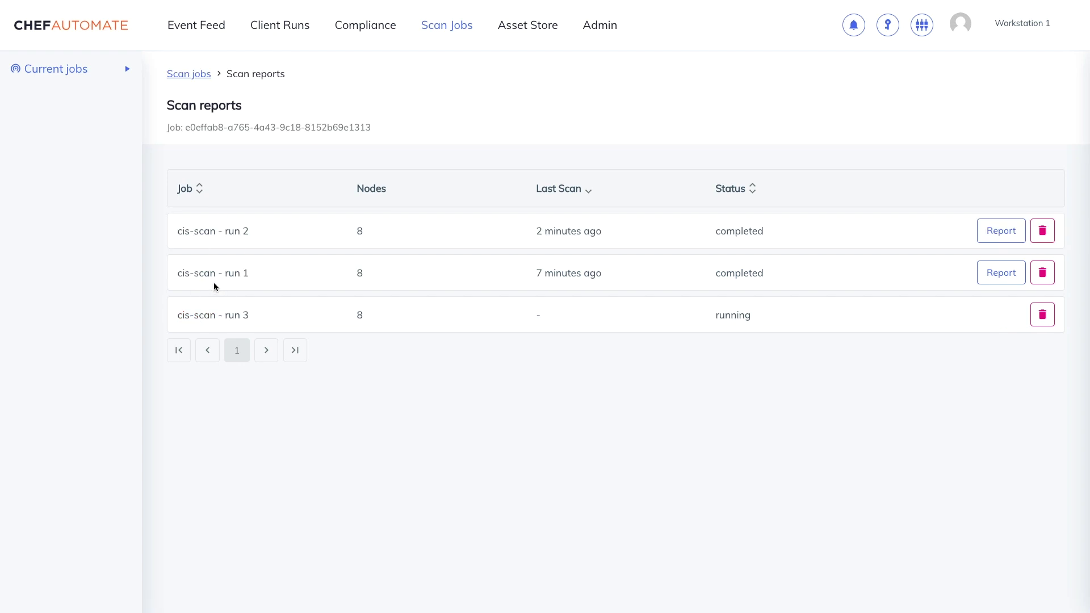
pyautogui.click(1003, 229)
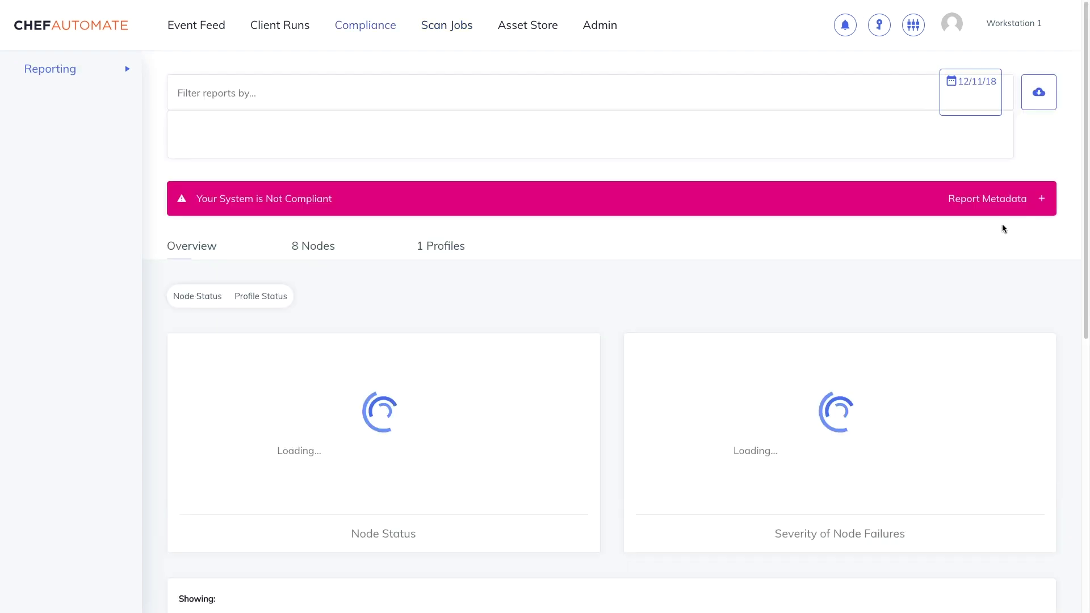
pyautogui.click(323, 249)
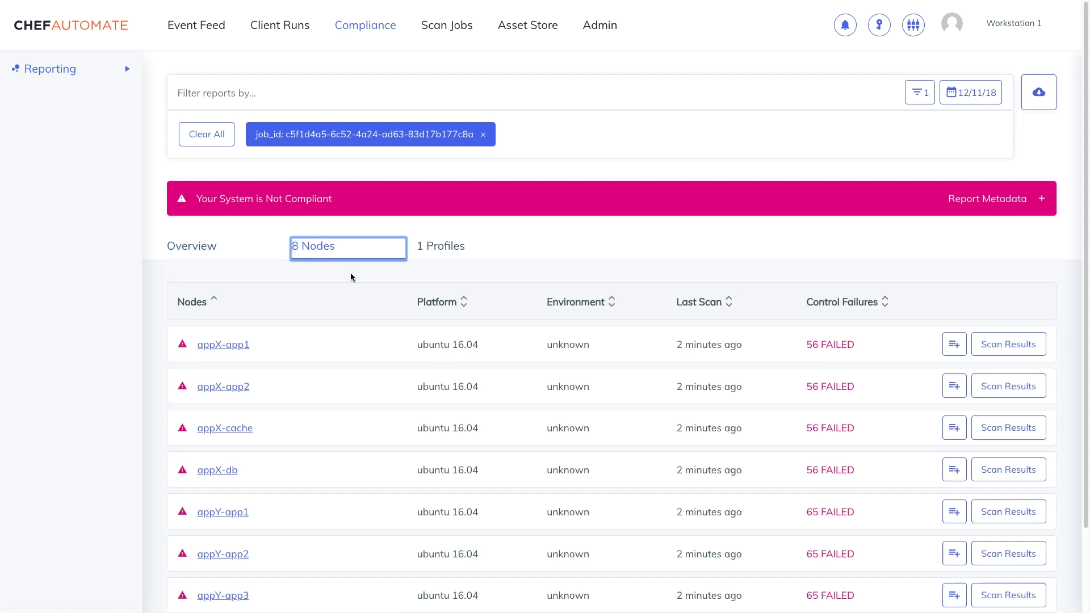
pyautogui.scroll(-2, 357, 285)
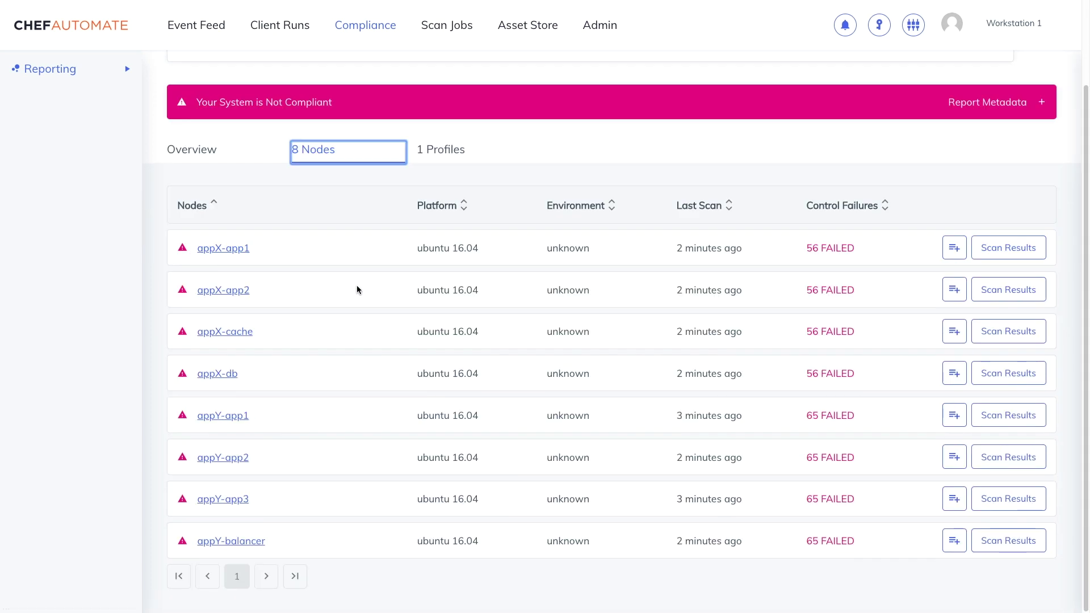